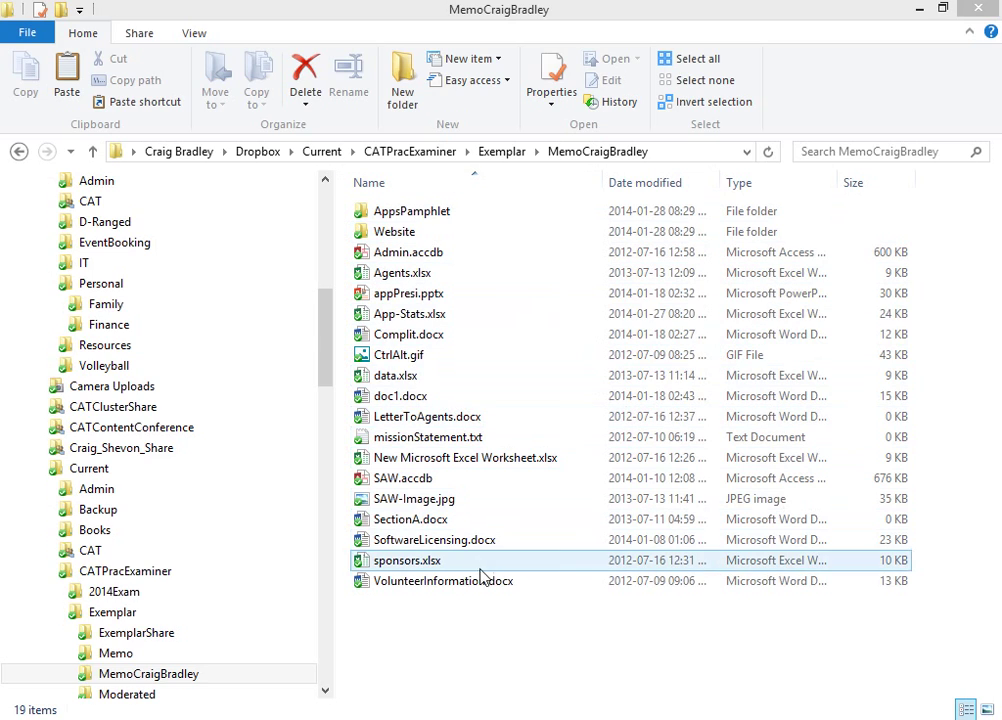
Step: Start a new shortcut and browse to C:\Program Files (x86)\Microsoft Office\Office15
{"action": "right_click", "coordinate": [422, 620]}
{"action": "mouse_move", "coordinate": [525, 580]}
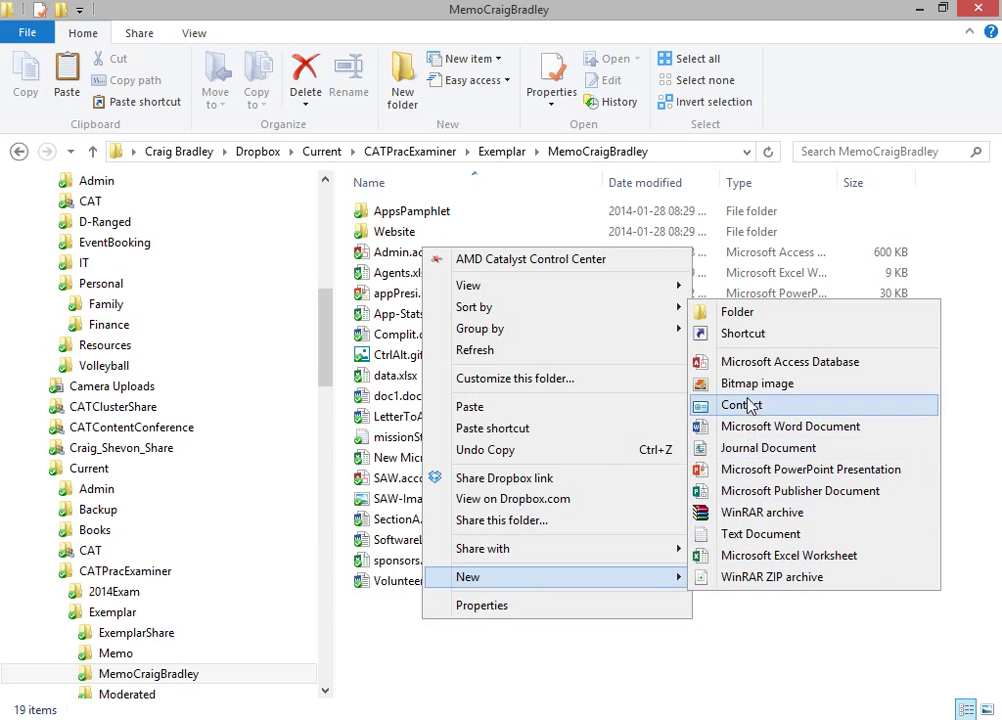
{"action": "left_click", "coordinate": [752, 336]}
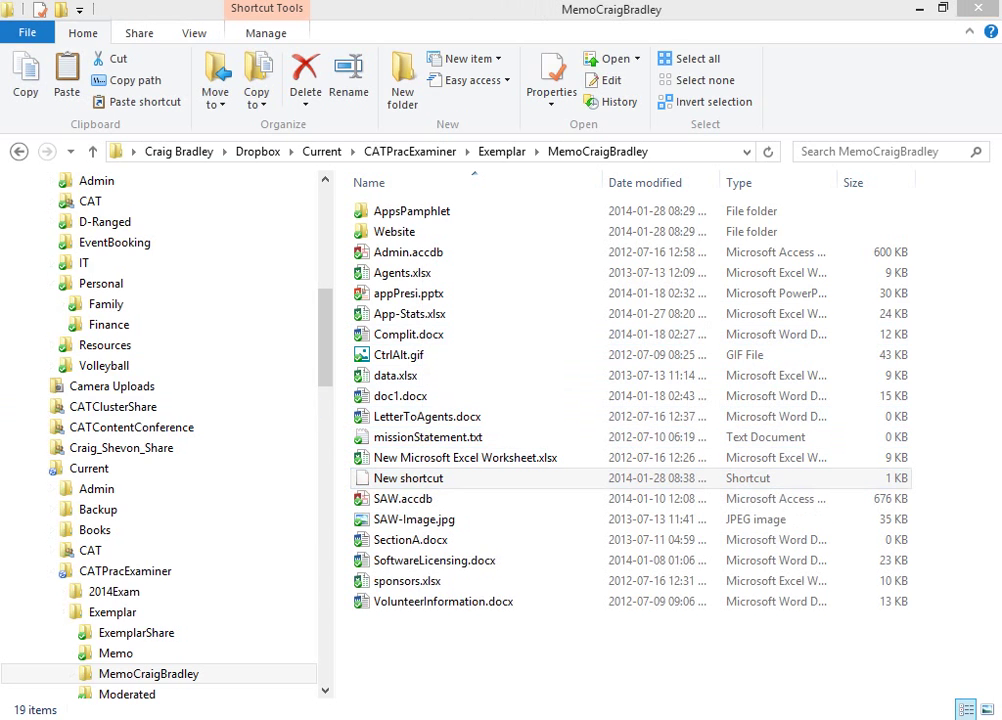
{"action": "left_click", "coordinate": [666, 413]}
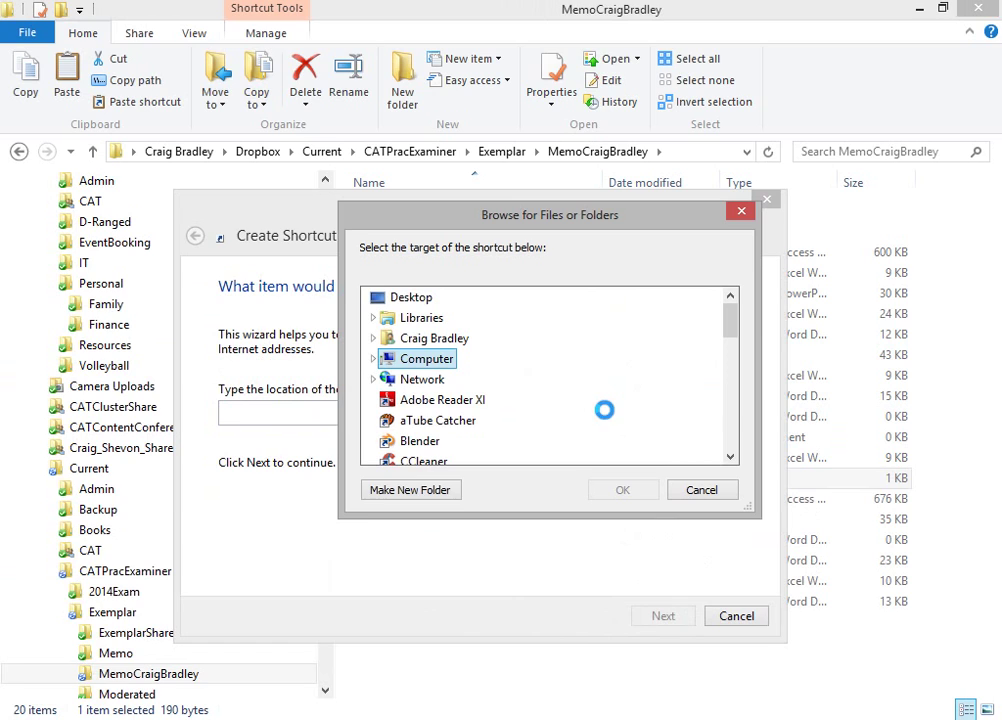
{"action": "left_click", "coordinate": [374, 359]}
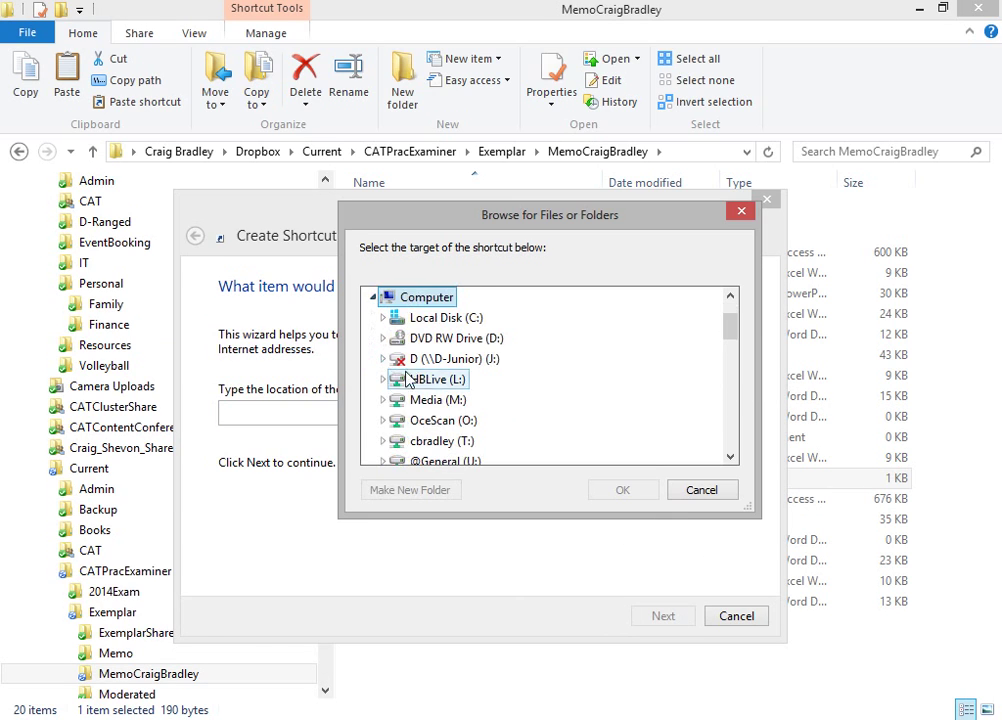
{"action": "double_click", "coordinate": [428, 318]}
{"action": "scroll", "coordinate": [431, 330], "scroll_direction": "down", "scroll_amount": 3}
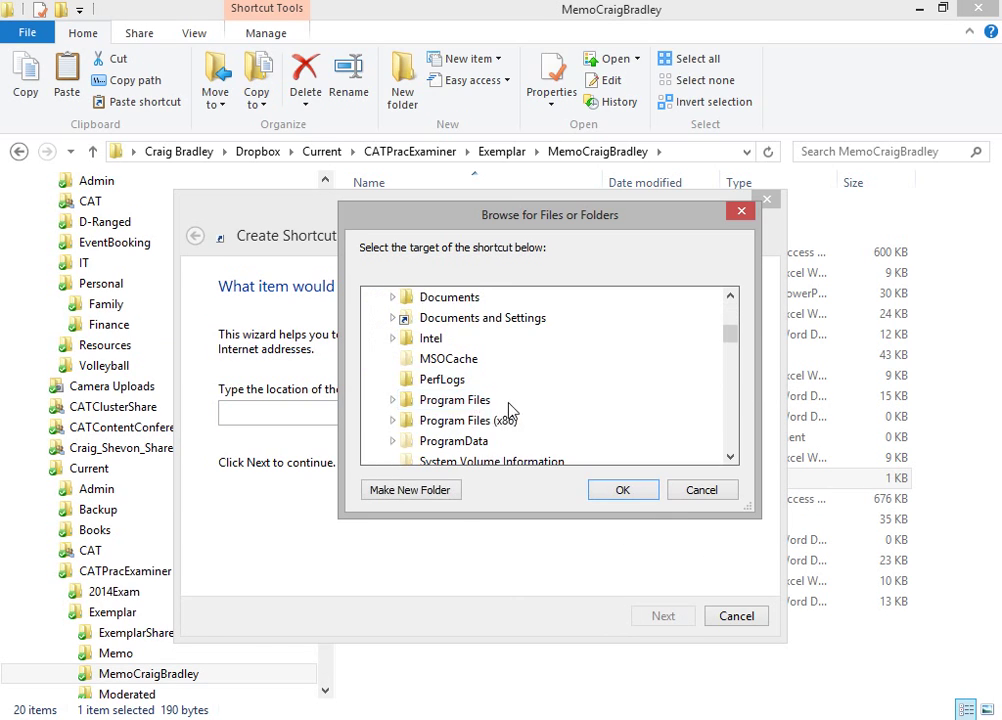
{"action": "double_click", "coordinate": [510, 362]}
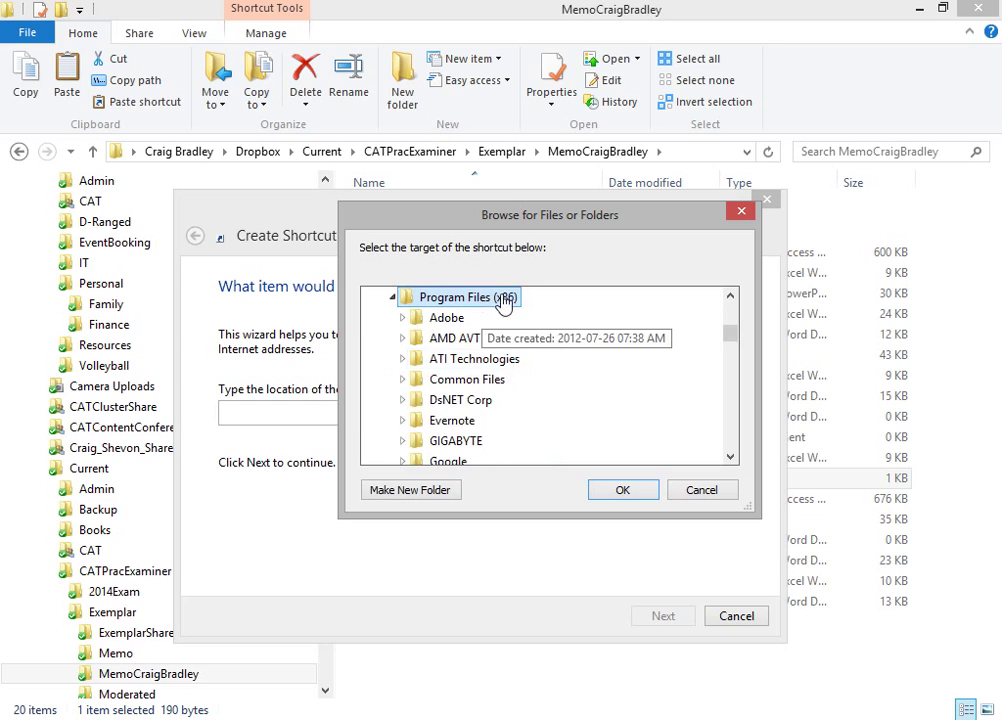
{"action": "scroll", "coordinate": [478, 390], "scroll_direction": "down", "scroll_amount": 4}
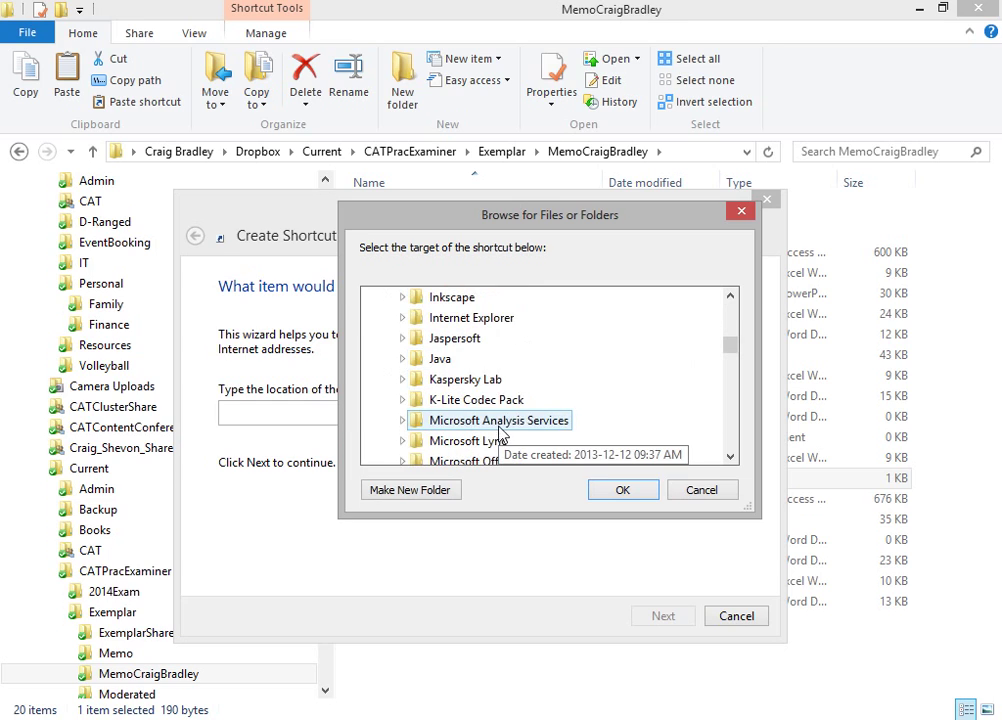
{"action": "double_click", "coordinate": [510, 402]}
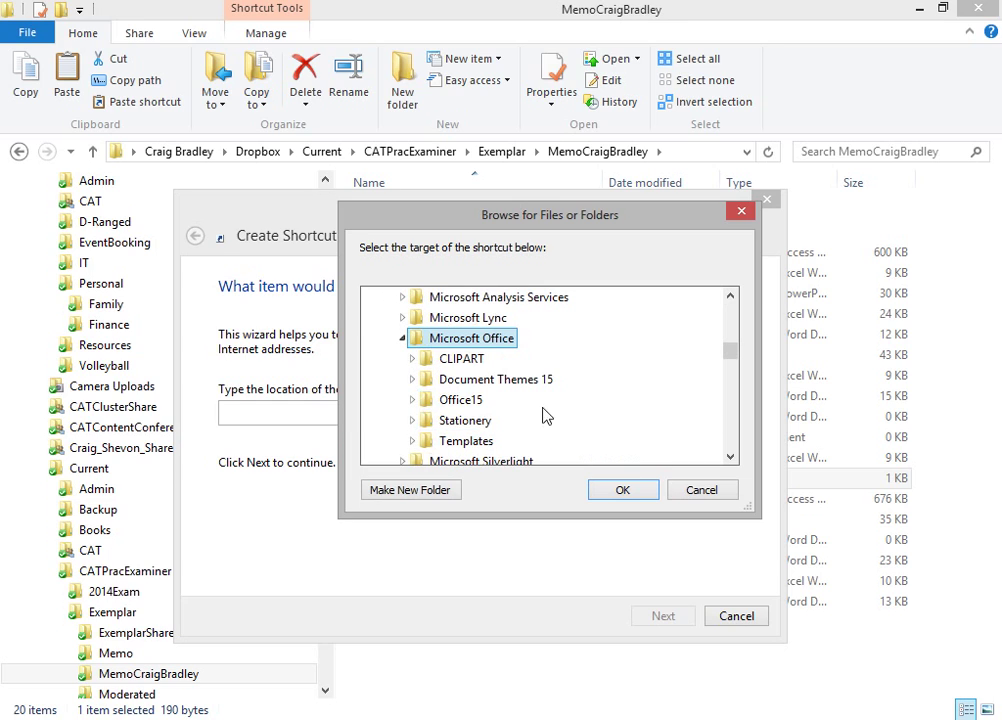
{"action": "double_click", "coordinate": [486, 410]}
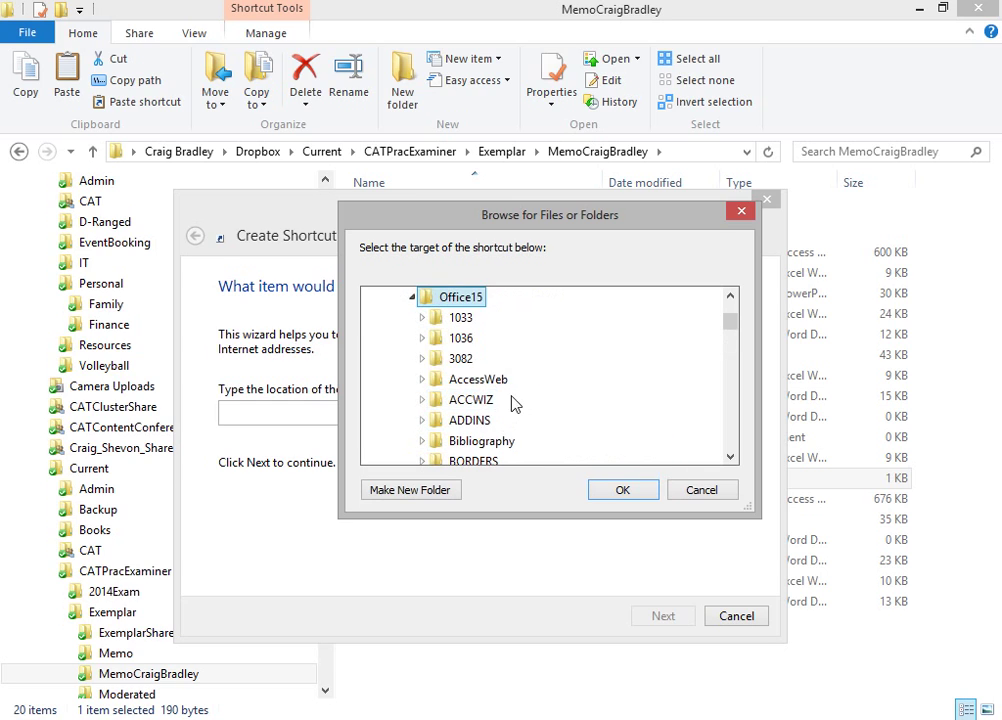
Step: Target WINWORD.EXE and finish the shortcut, naming it 'WOrd'
{"action": "scroll", "coordinate": [510, 403], "scroll_direction": "down", "scroll_amount": 4}
{"action": "scroll", "coordinate": [513, 402], "scroll_direction": "down", "scroll_amount": 3}
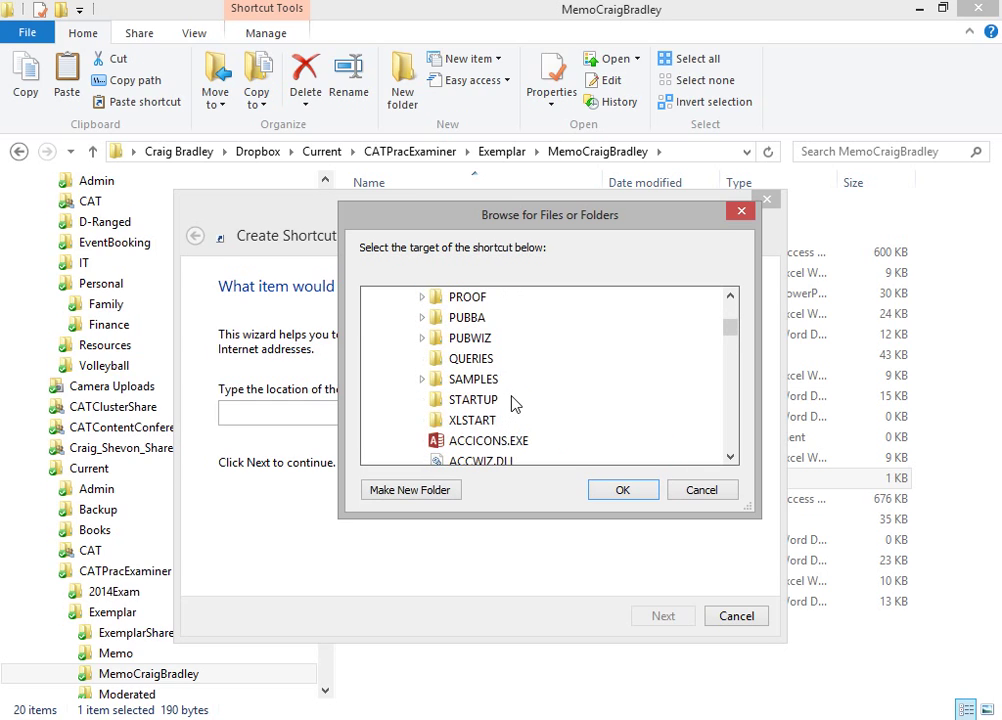
{"action": "scroll", "coordinate": [513, 402], "scroll_direction": "down", "scroll_amount": 1}
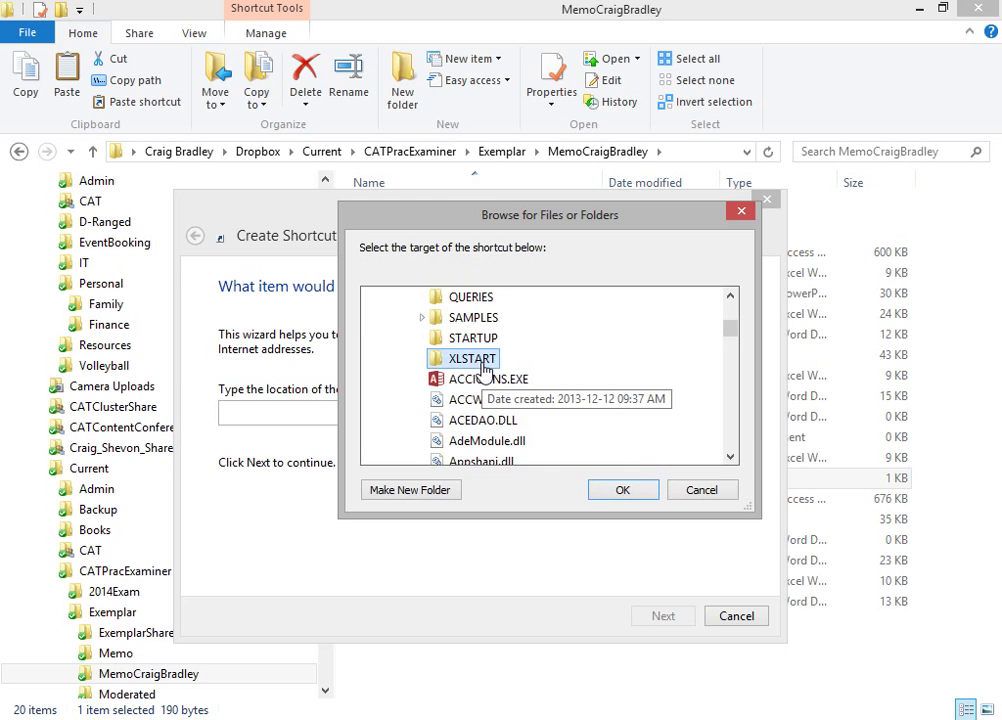
{"action": "scroll", "coordinate": [484, 368], "scroll_direction": "down", "scroll_amount": 10}
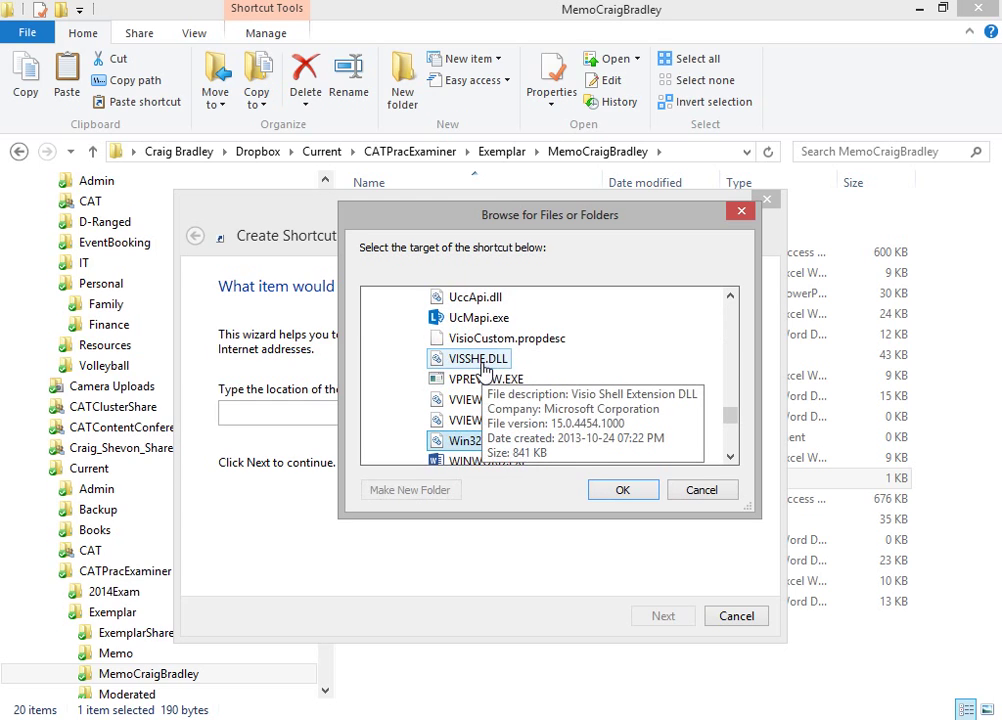
{"action": "left_click", "coordinate": [478, 460]}
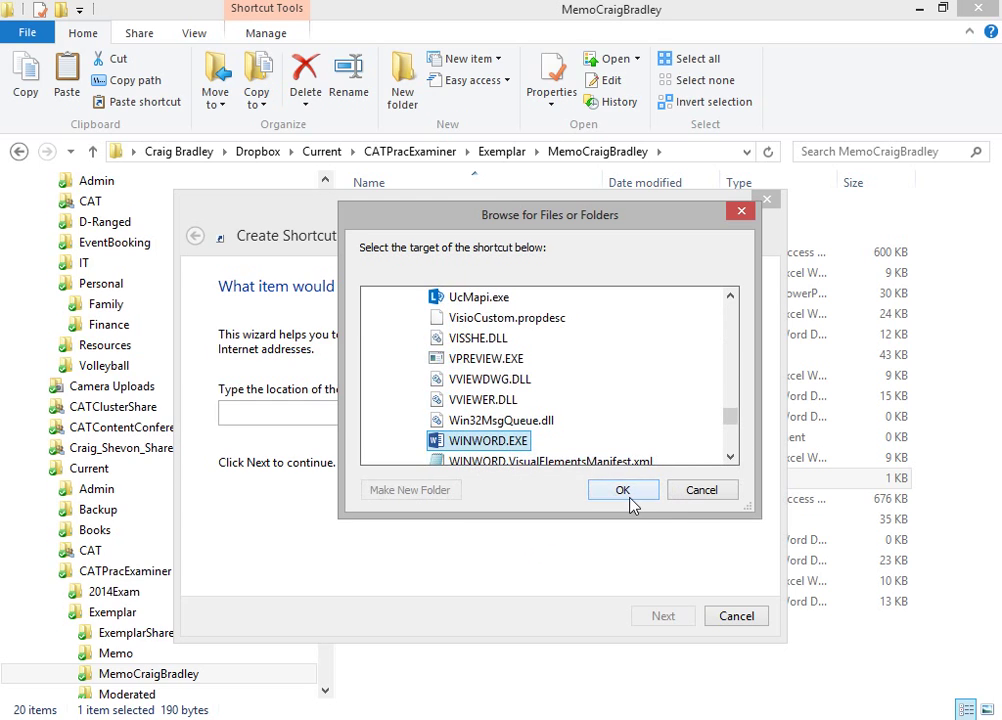
{"action": "left_click", "coordinate": [622, 490]}
{"action": "left_click", "coordinate": [664, 612]}
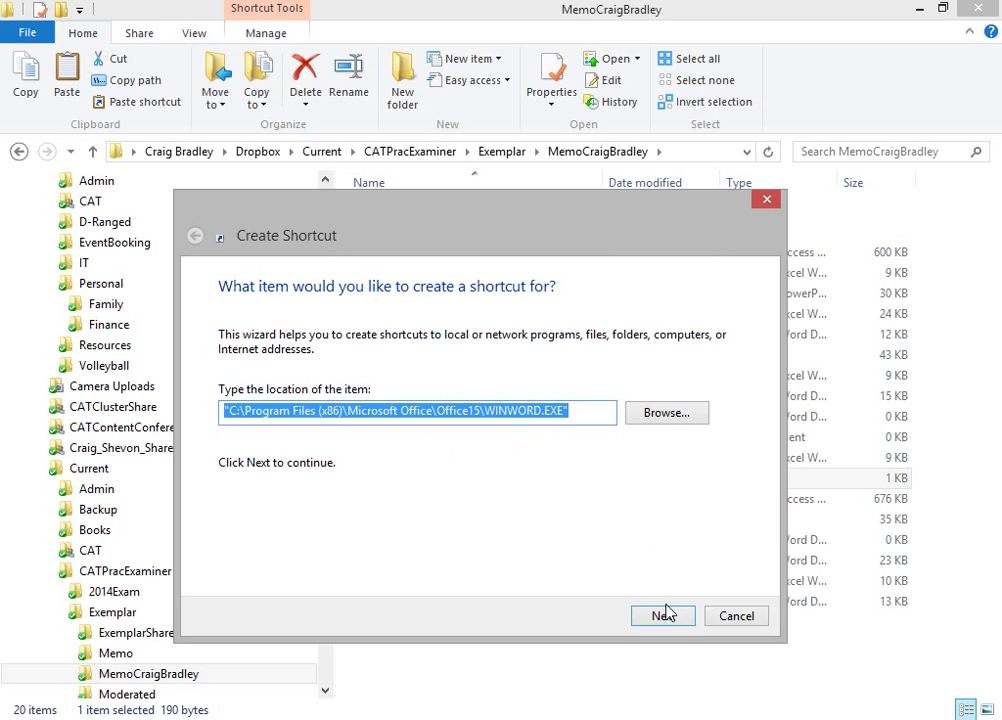
{"action": "type", "text": "WOrd"}
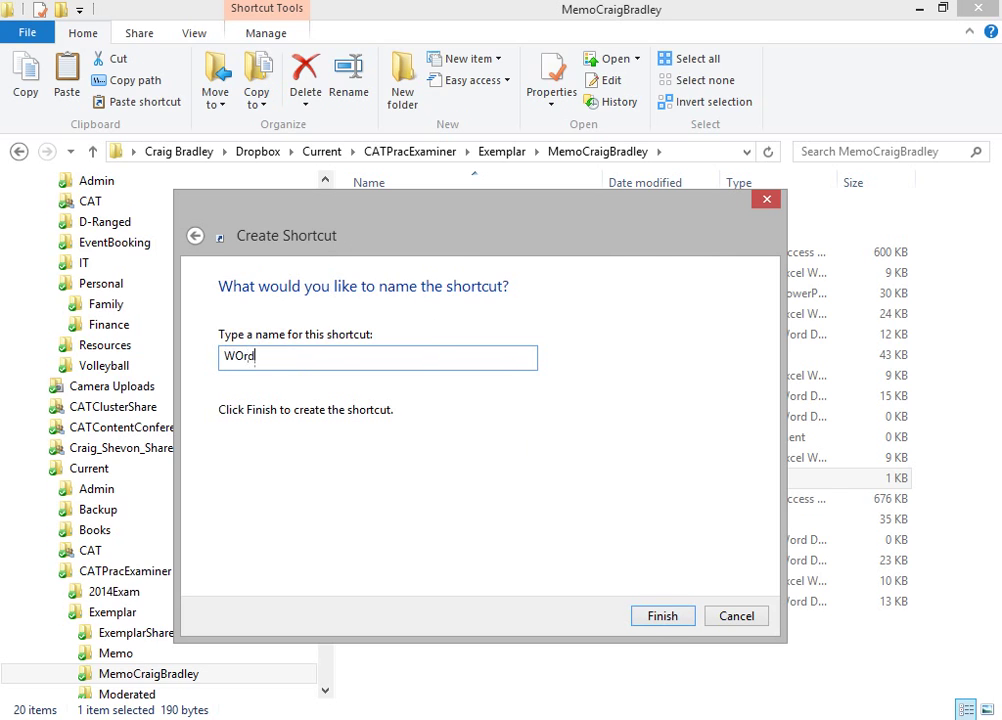
{"action": "key", "text": "Return"}
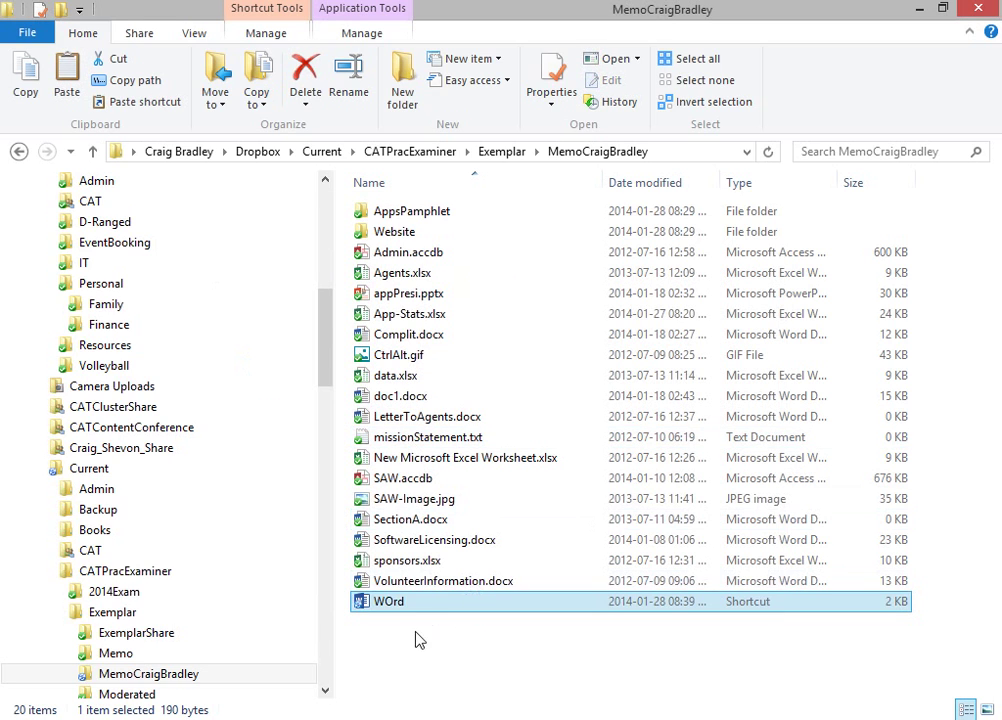
Step: Rename the shortcut from 'WOrd' to 'Word'
{"action": "right_click", "coordinate": [402, 612]}
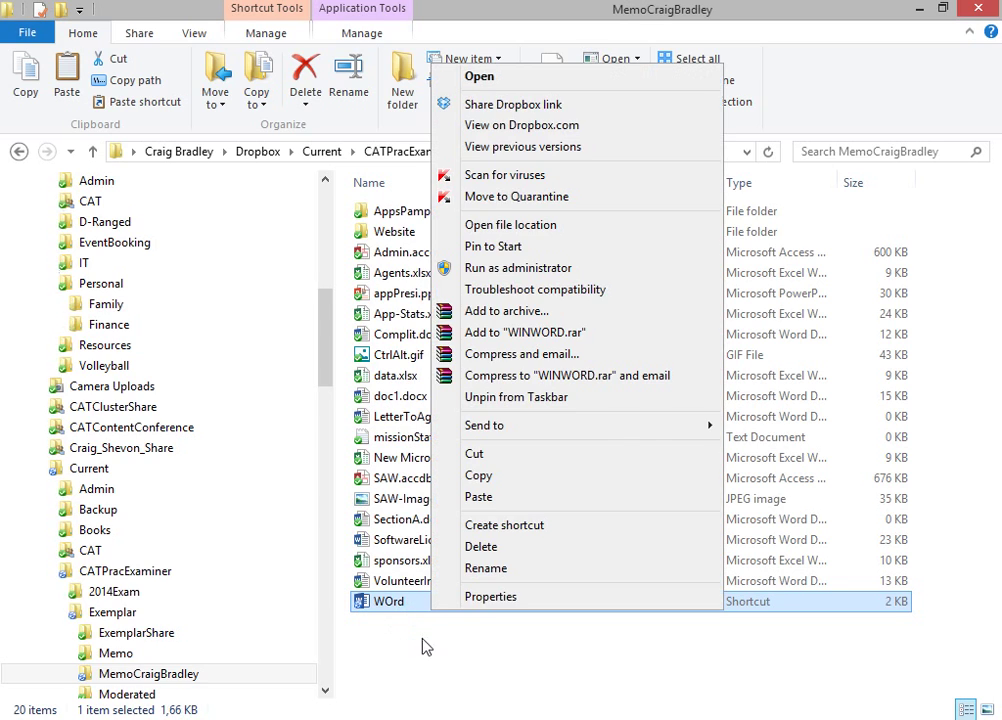
{"action": "left_click", "coordinate": [500, 568]}
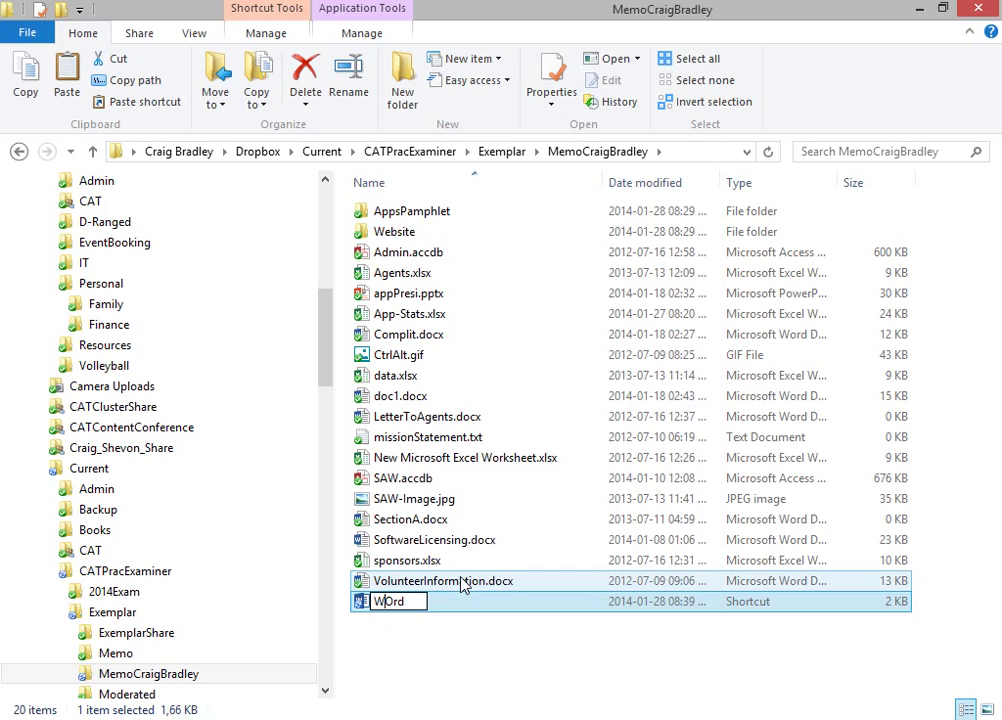
{"action": "key", "text": "Delete"}
{"action": "type", "text": "o"}
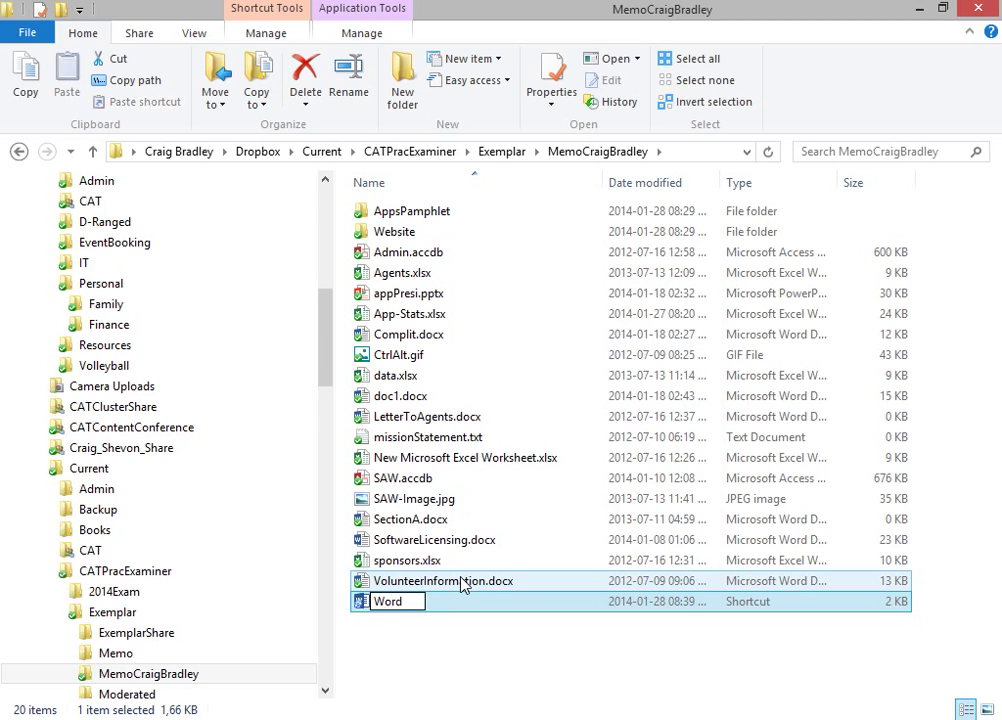
{"action": "left_click", "coordinate": [476, 671]}
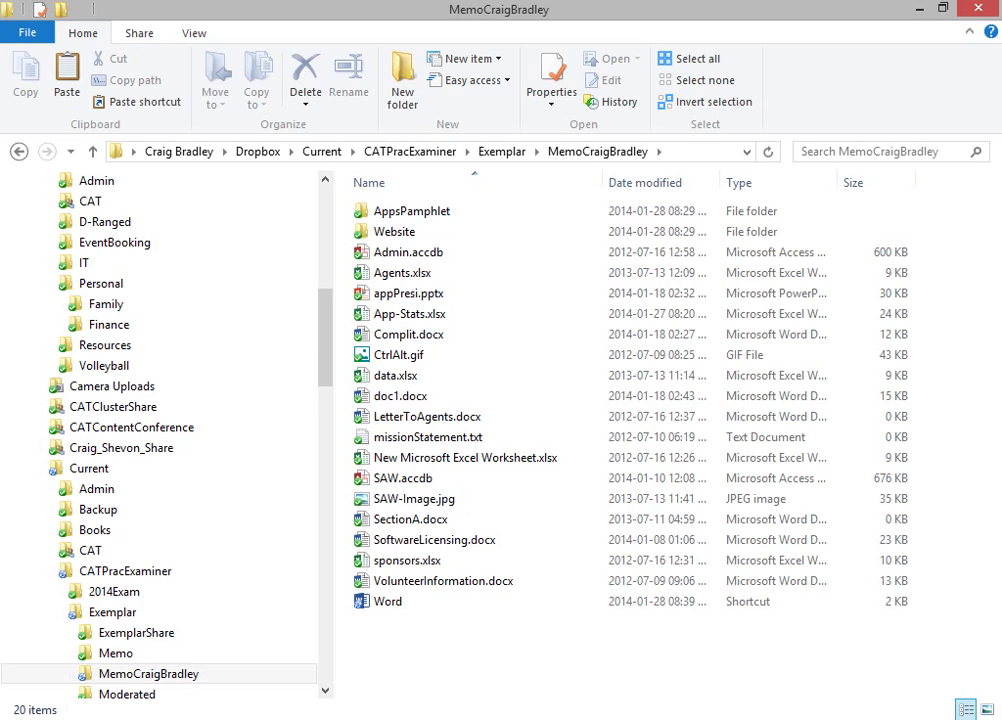
Step: Open doc1.docx in Word and scroll to its first Troubleshooting rules
{"action": "right_click", "coordinate": [481, 400]}
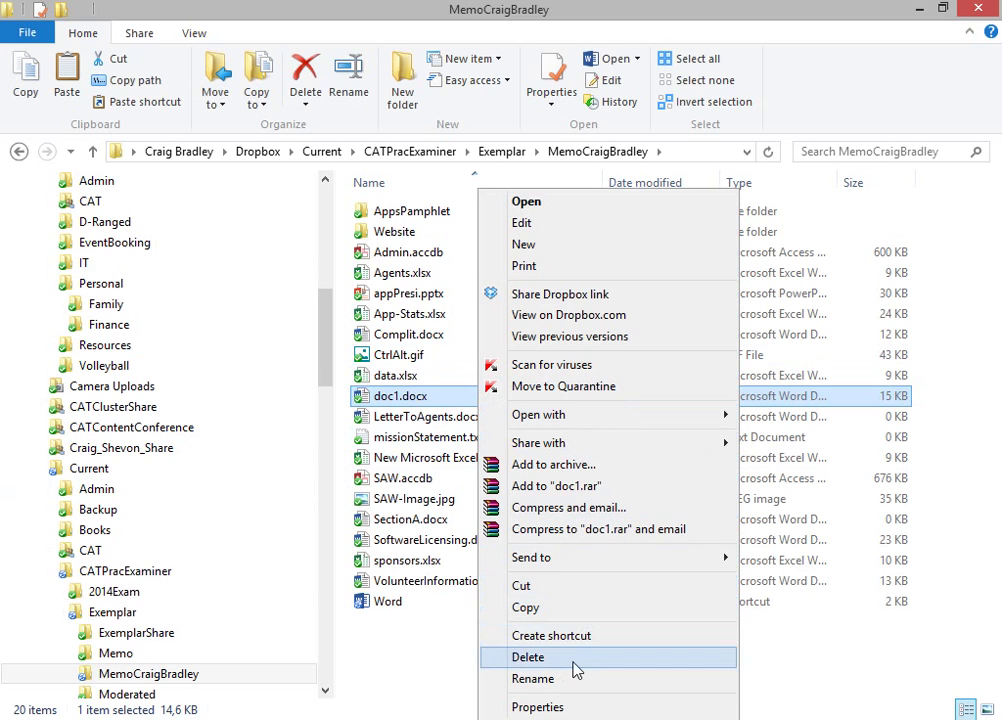
{"action": "left_click", "coordinate": [425, 400]}
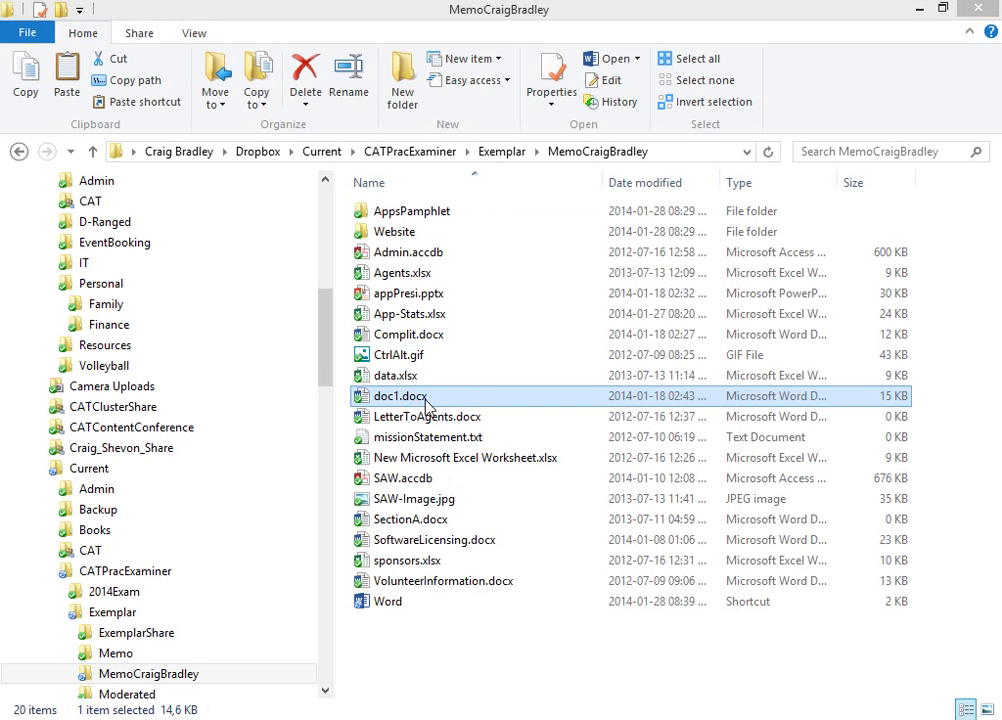
{"action": "double_click", "coordinate": [425, 400]}
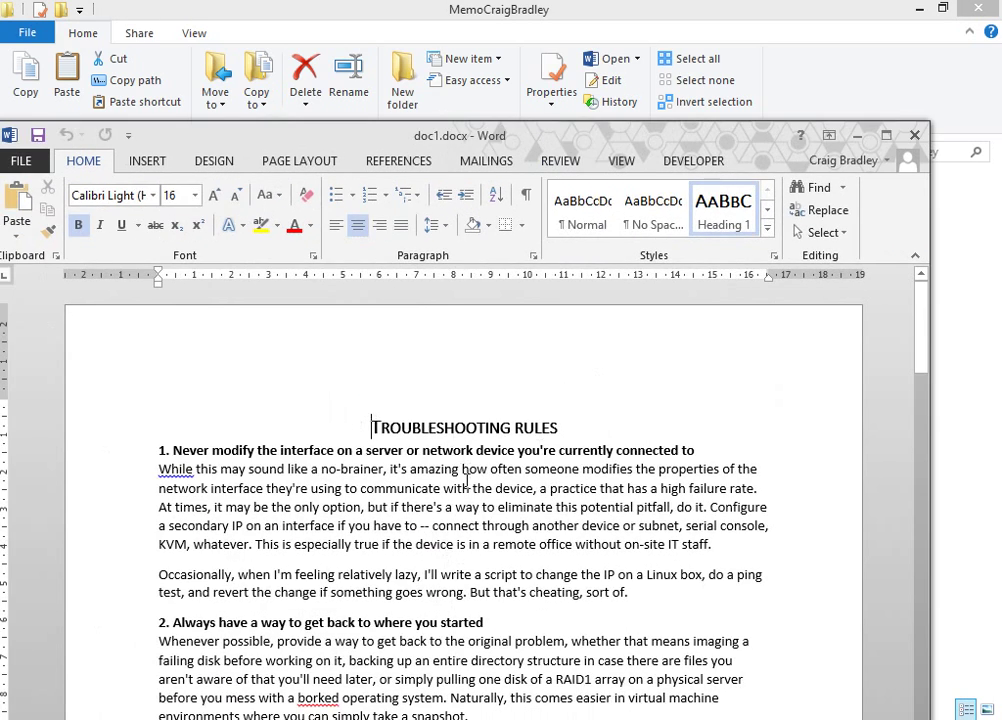
{"action": "scroll", "coordinate": [561, 427], "scroll_direction": "down", "scroll_amount": 2}
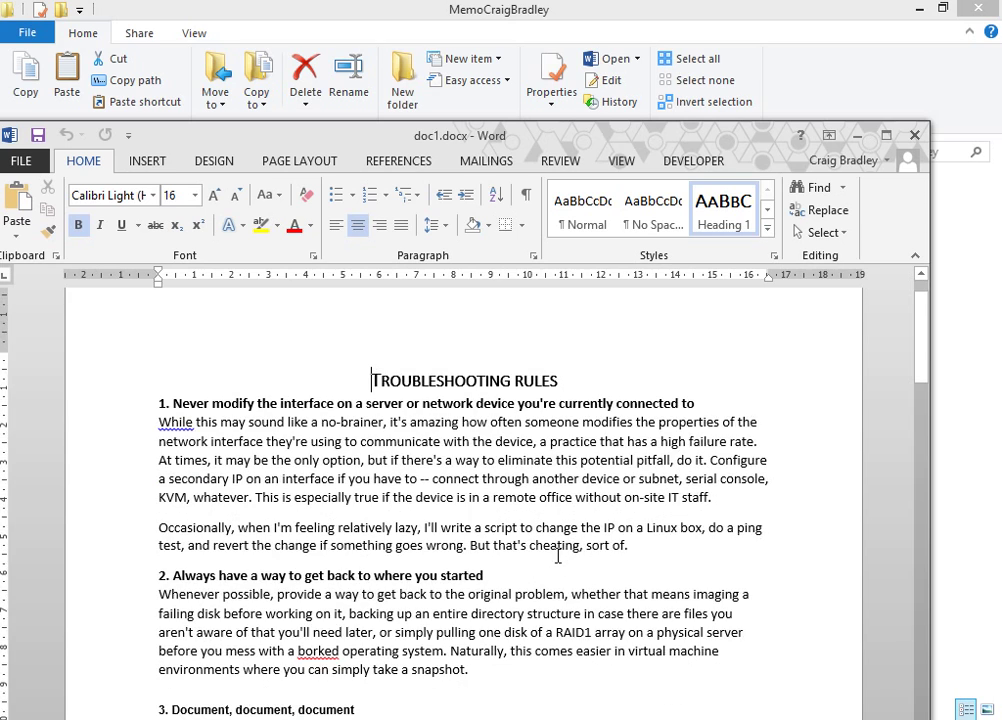
Step: Close Word and rename doc1.docx to TroubleShootingRules.docx
{"action": "left_click", "coordinate": [914, 135]}
{"action": "right_click", "coordinate": [414, 396]}
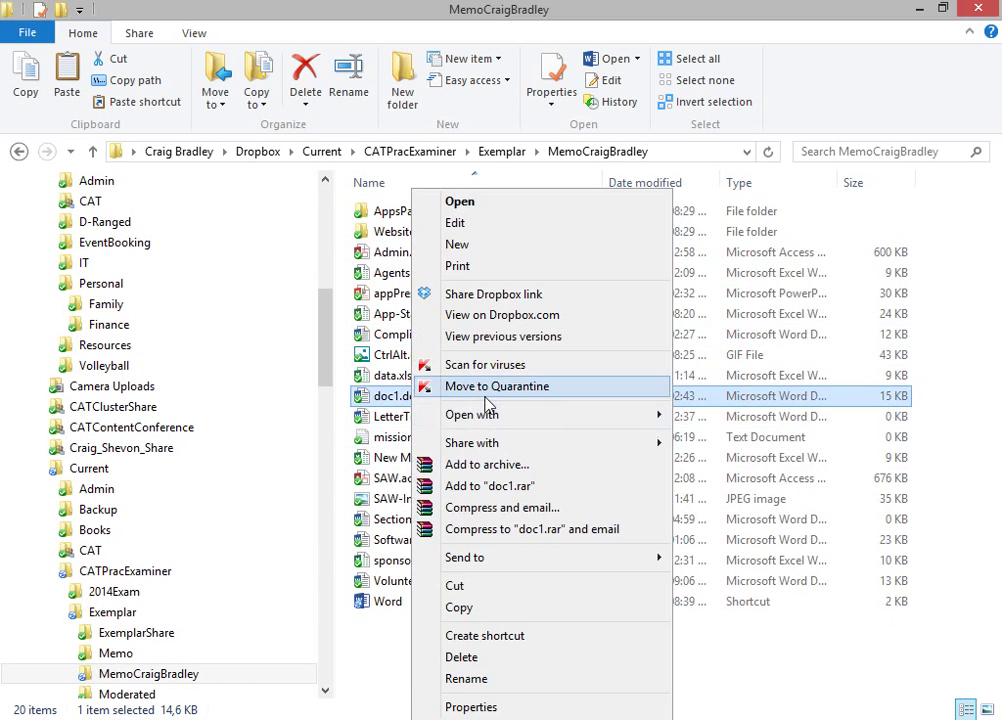
{"action": "left_click", "coordinate": [489, 680]}
{"action": "type", "text": "VT.docx"}
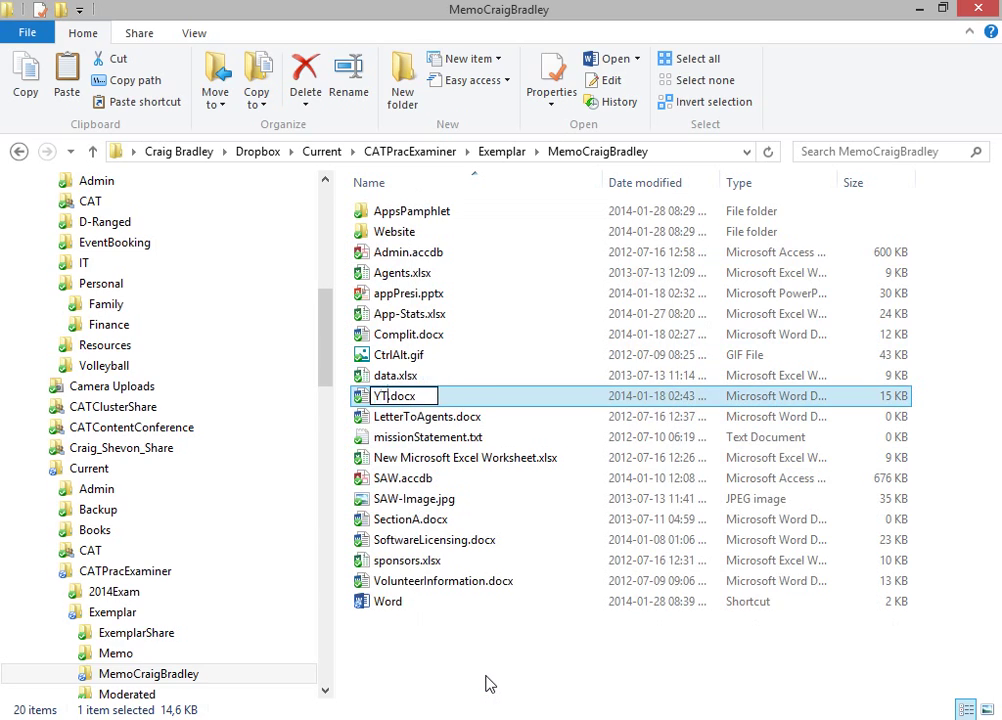
{"action": "type", "text": "to"}
{"action": "key", "text": "BackSpace"}
{"action": "key", "text": "BackSpace"}
{"action": "key", "text": "BackSpace"}
{"action": "key", "text": "BackSpace"}
{"action": "type", "text": "Trouble"}
{"action": "type", "text": "ShootingRule"}
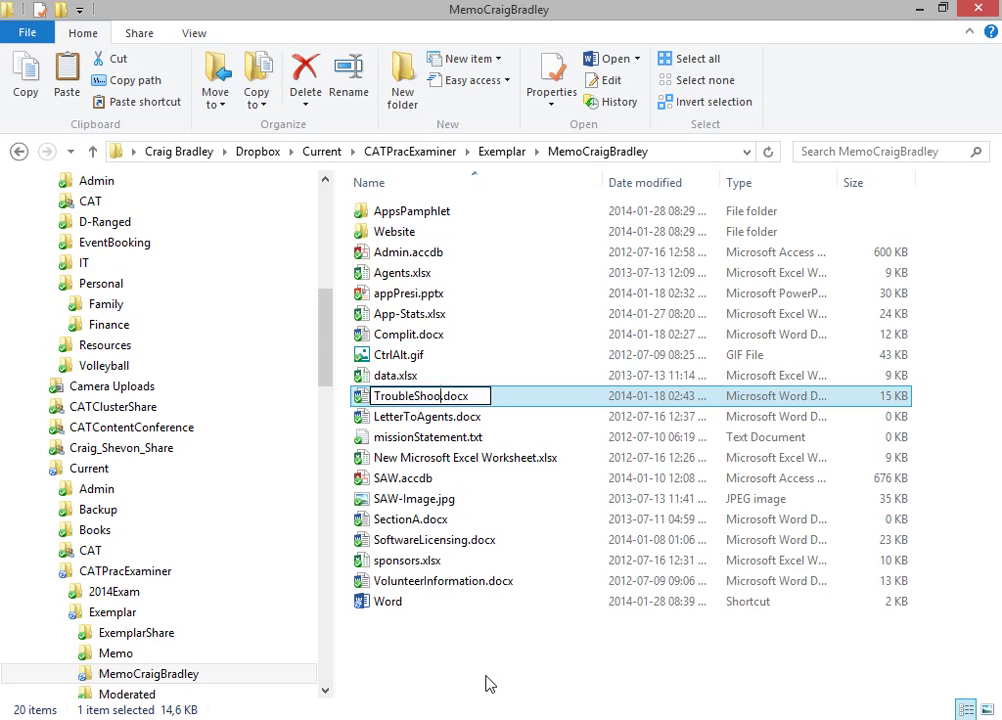
{"action": "type", "text": "s"}
{"action": "key", "text": "Return"}
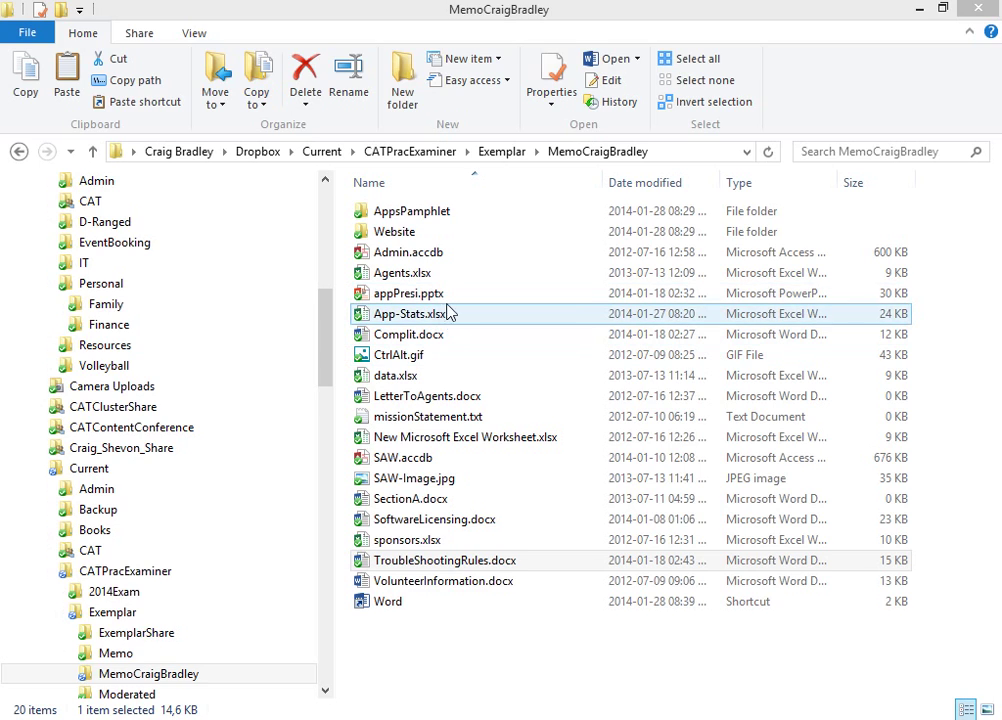
Step: Save appPresi.pptx as a PowerPoint Show (appPresi.ppsx) in the same folder, then close PowerPoint
{"action": "left_click", "coordinate": [445, 300]}
{"action": "double_click", "coordinate": [445, 300]}
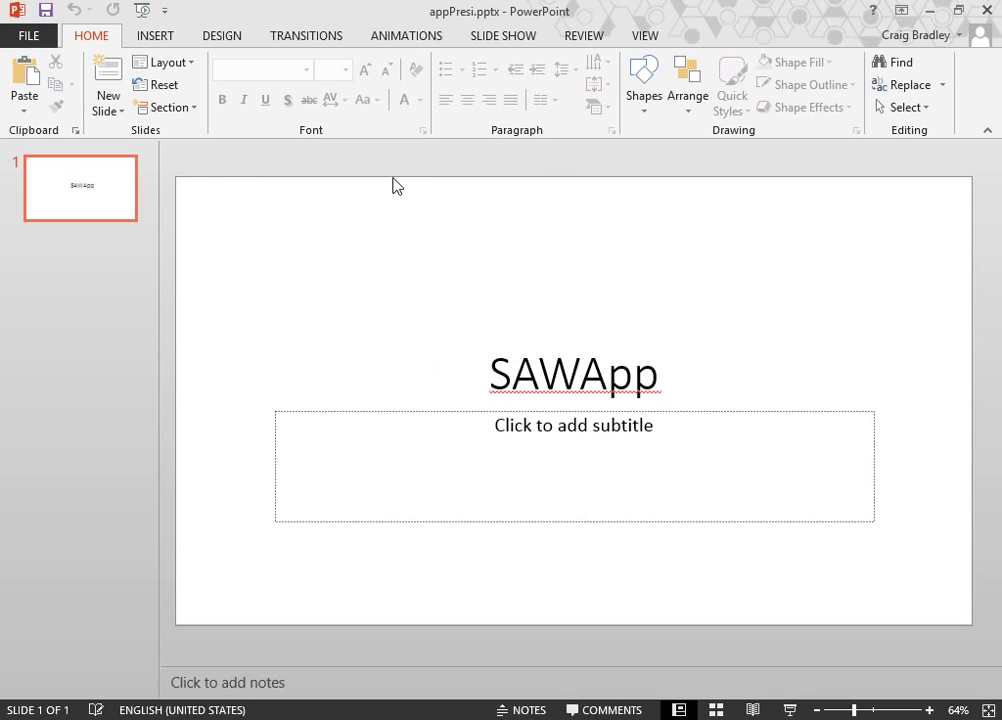
{"action": "left_click", "coordinate": [29, 35]}
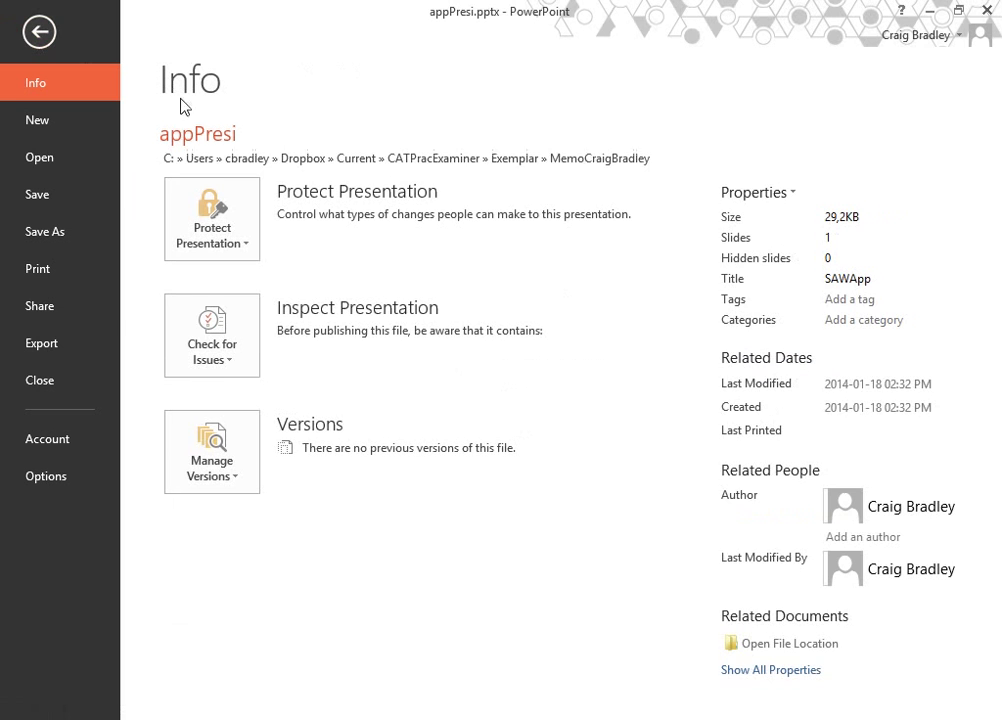
{"action": "left_click", "coordinate": [65, 222]}
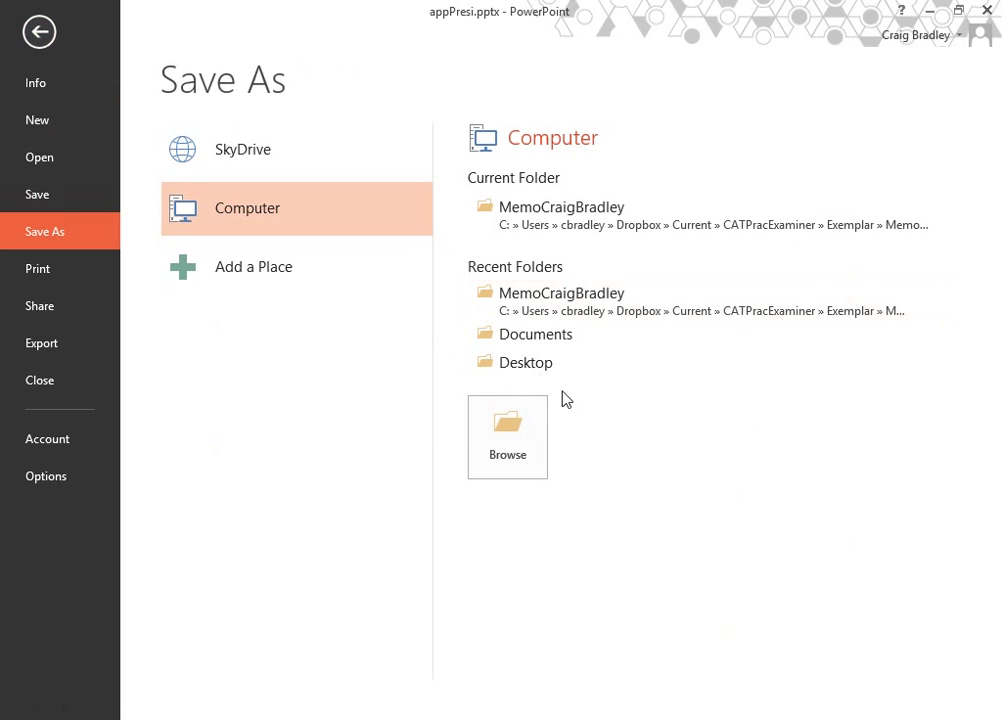
{"action": "left_click", "coordinate": [619, 216]}
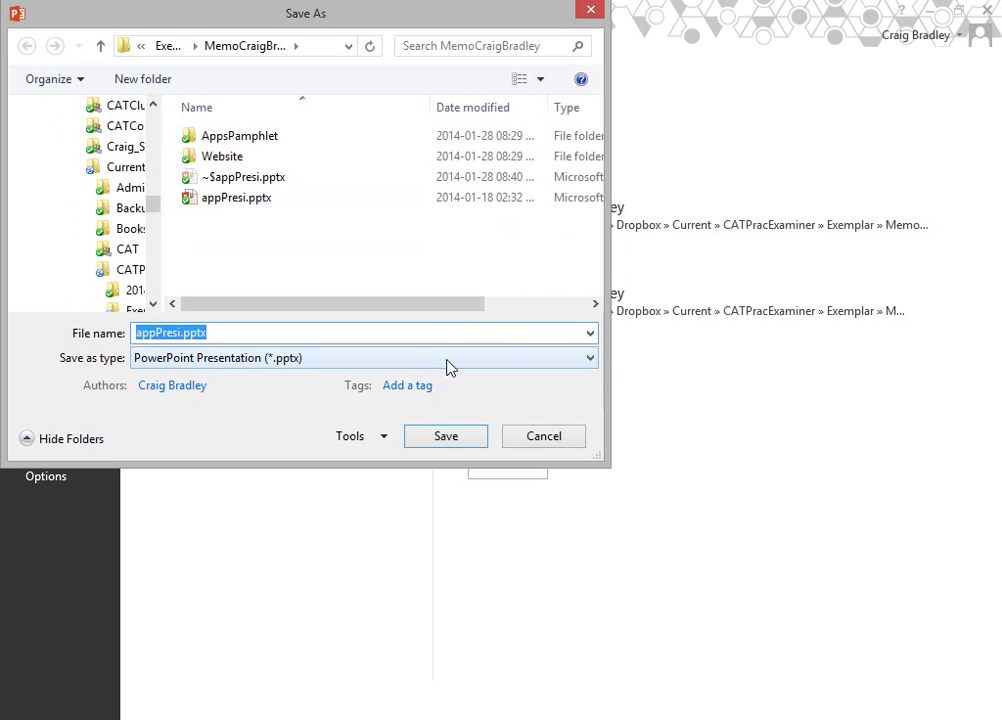
{"action": "left_click", "coordinate": [447, 362]}
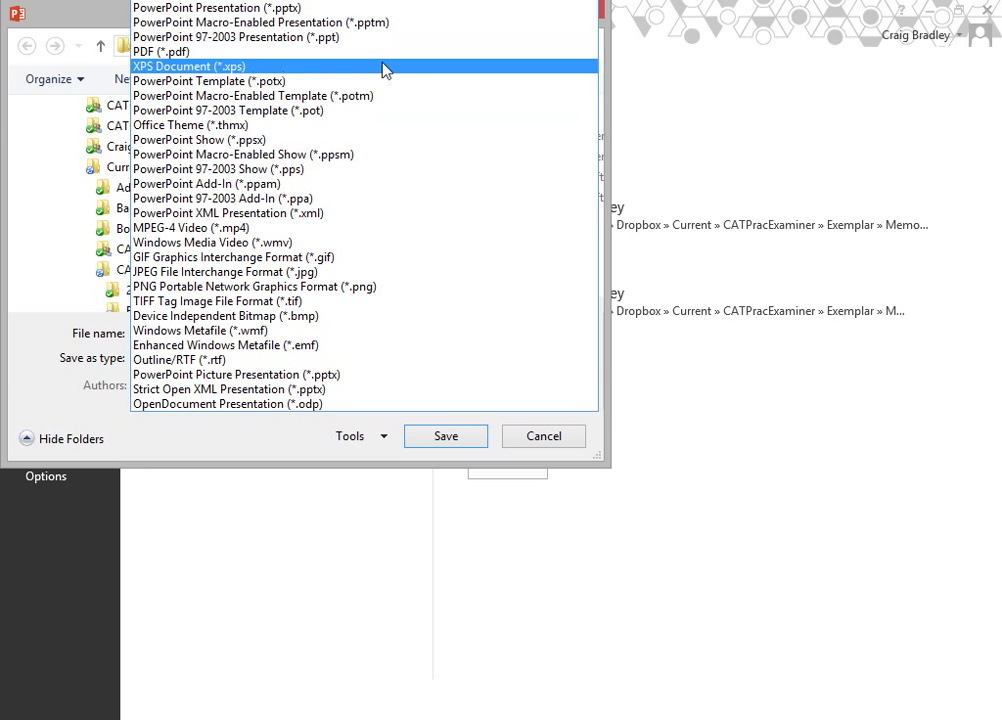
{"action": "left_click", "coordinate": [381, 150]}
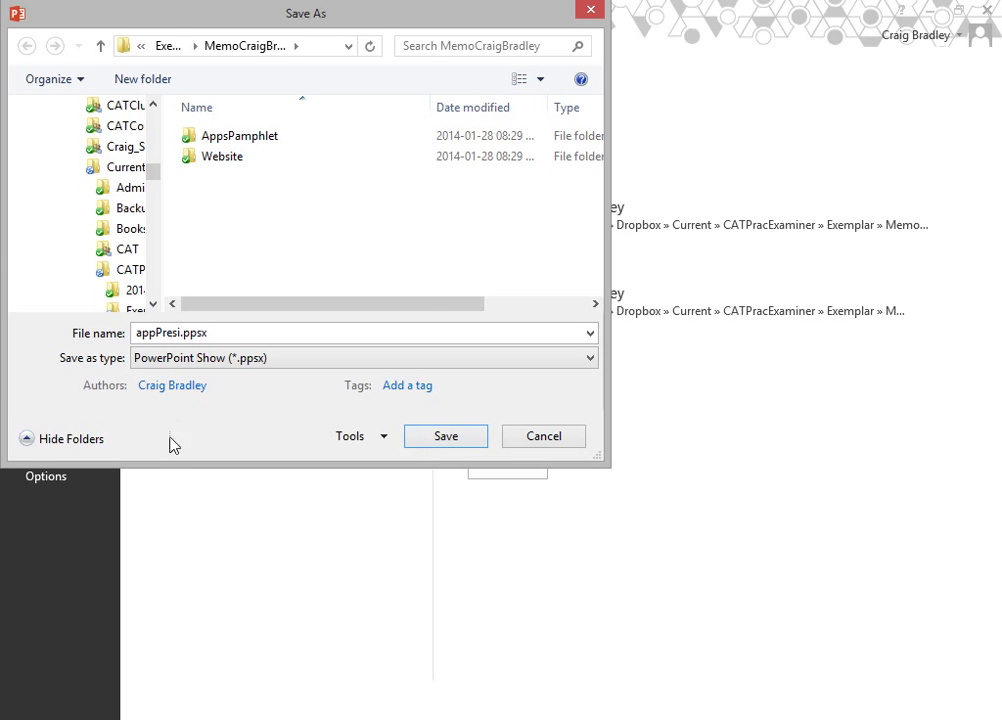
{"action": "left_click", "coordinate": [433, 440]}
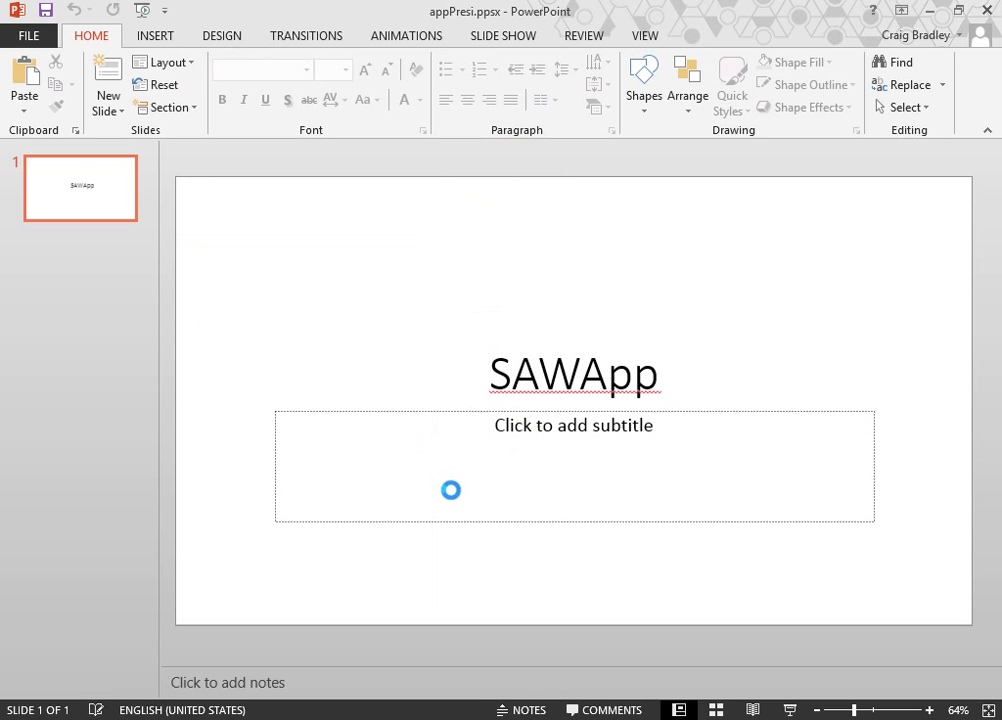
{"action": "key", "text": "alt+F4"}
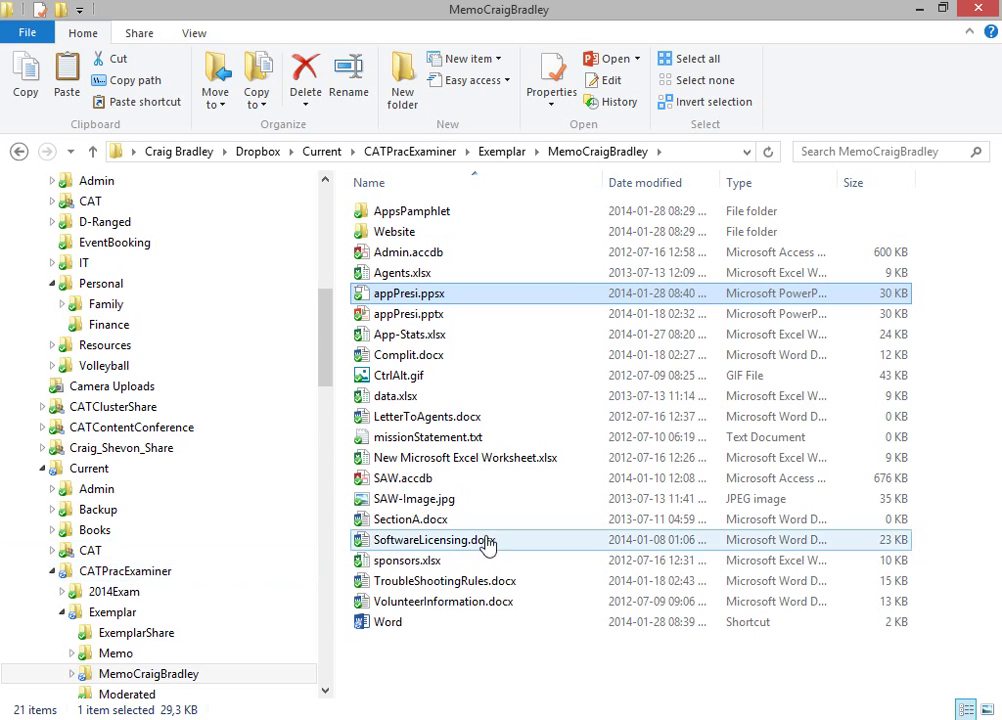
Step: Create a new text document named with the candidate's full name, then select Complit.docx
{"action": "right_click", "coordinate": [460, 647]}
{"action": "mouse_move", "coordinate": [593, 610]}
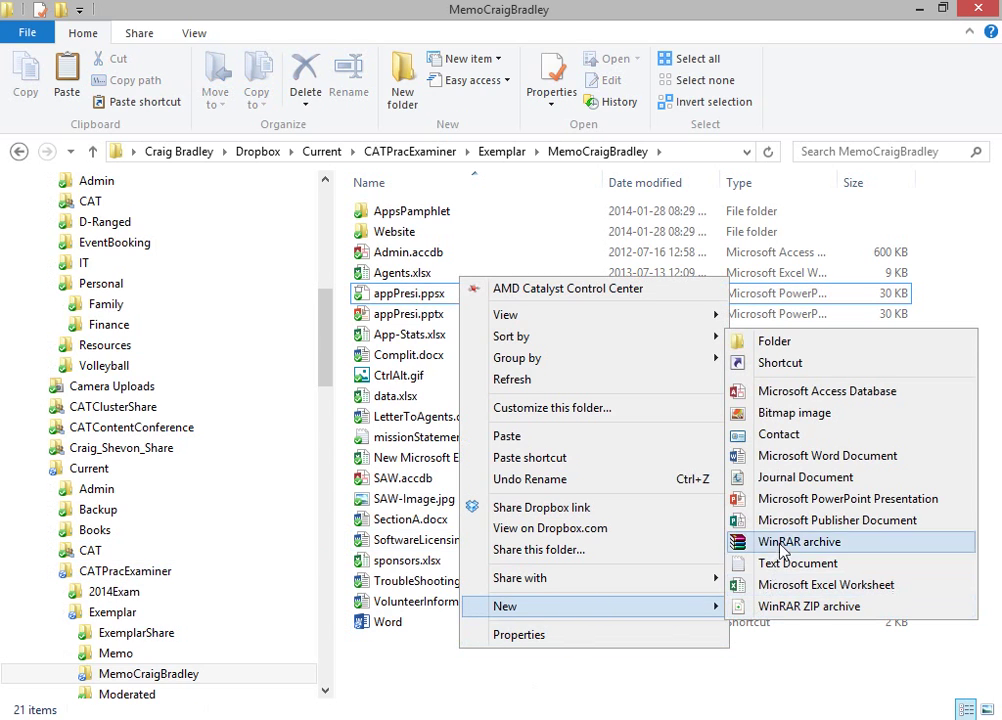
{"action": "left_click", "coordinate": [818, 565]}
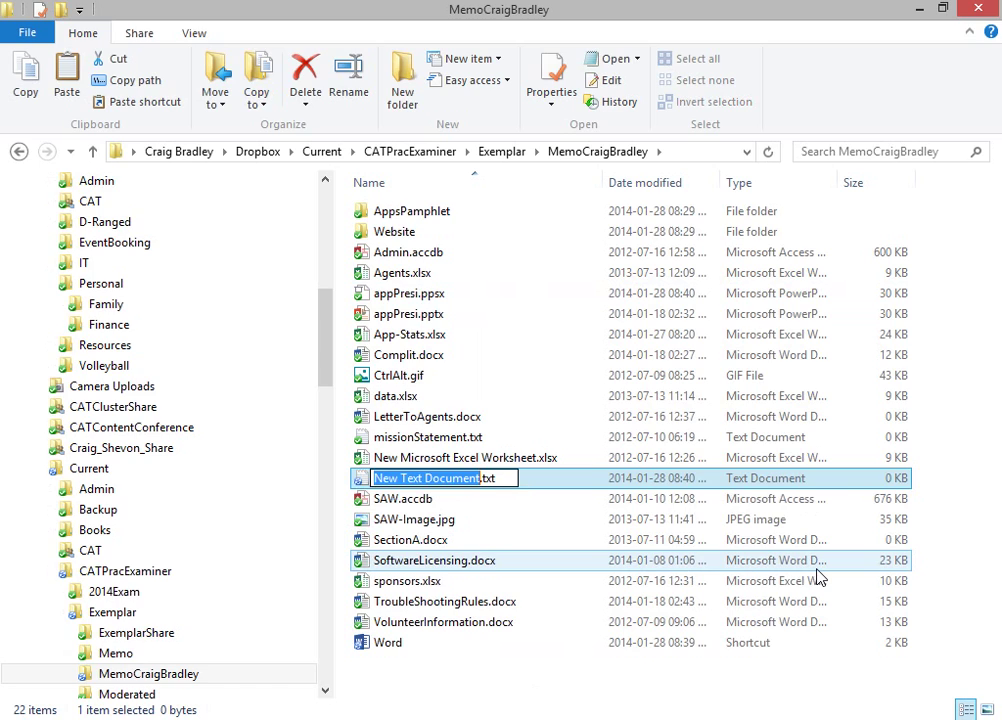
{"action": "type", "text": "YourName"}
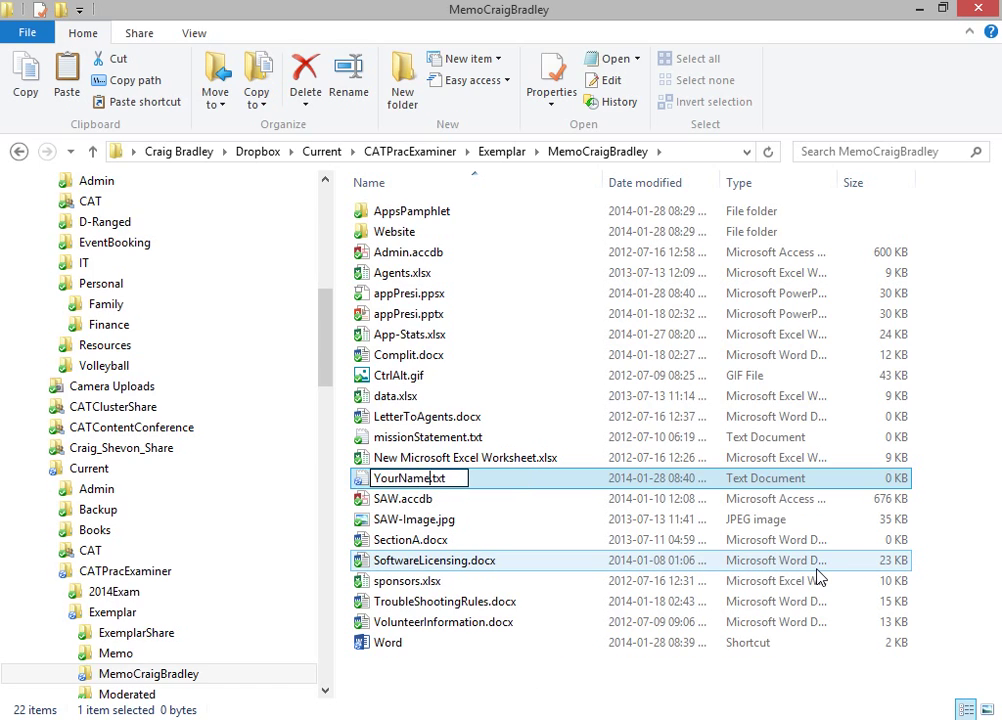
{"action": "key", "text": "shift+Home"}
{"action": "key", "text": "BackSpace"}
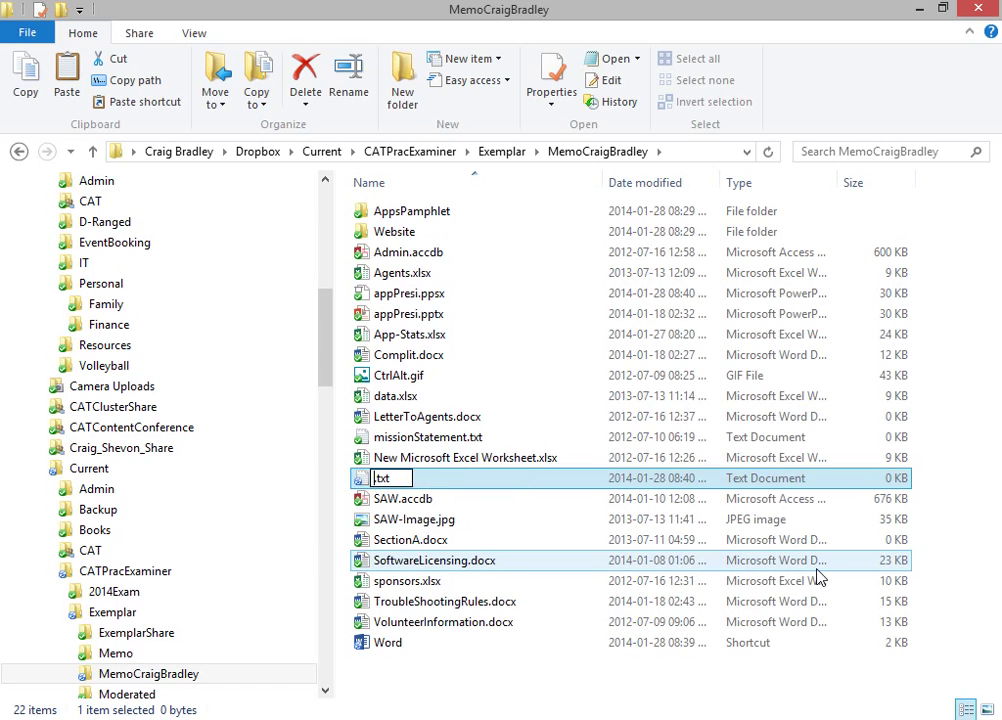
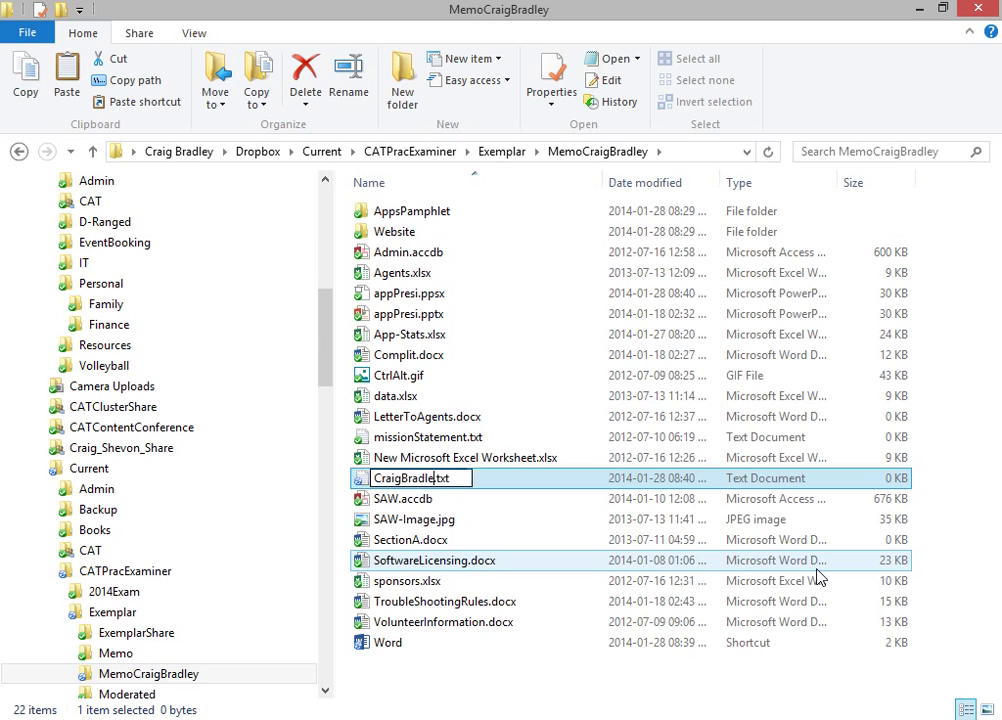
{"action": "key", "text": "Return"}
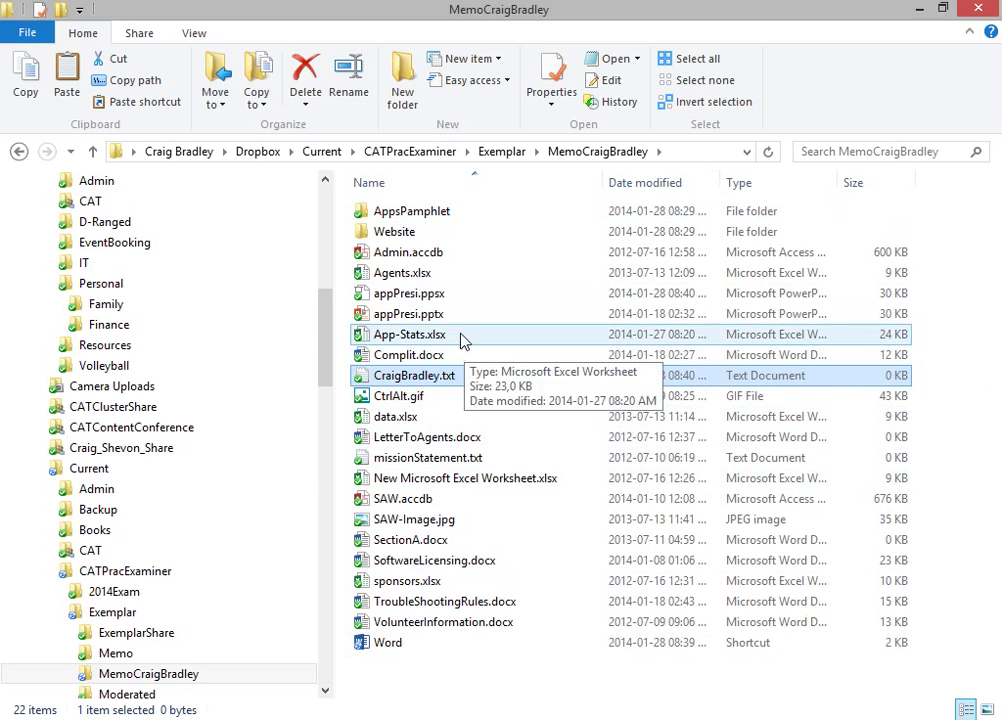
{"action": "left_click", "coordinate": [459, 362]}
Step: Open Complit.docx maximized and enter the candidate's examination number after 'Examination Number:'
{"action": "double_click", "coordinate": [459, 362]}
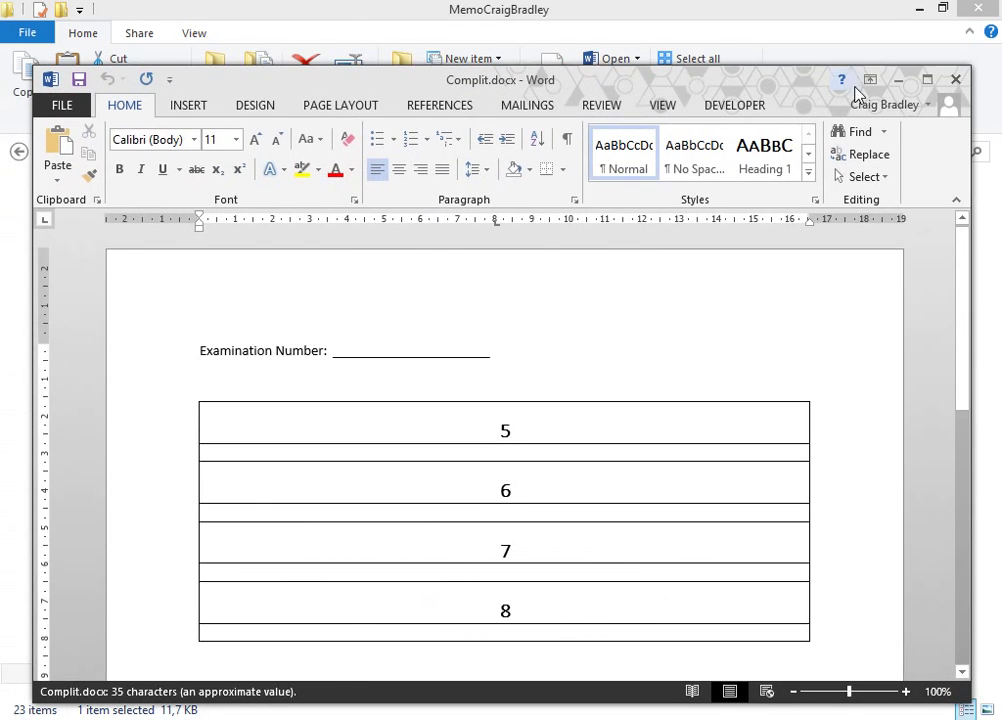
{"action": "left_click", "coordinate": [928, 80]}
{"action": "left_click", "coordinate": [403, 277]}
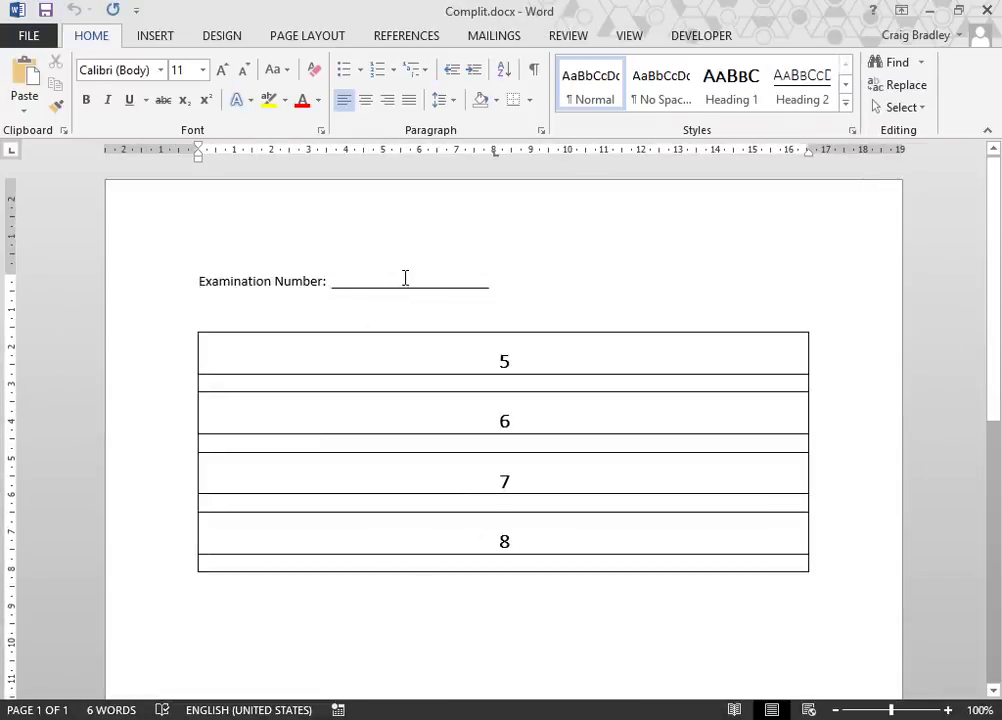
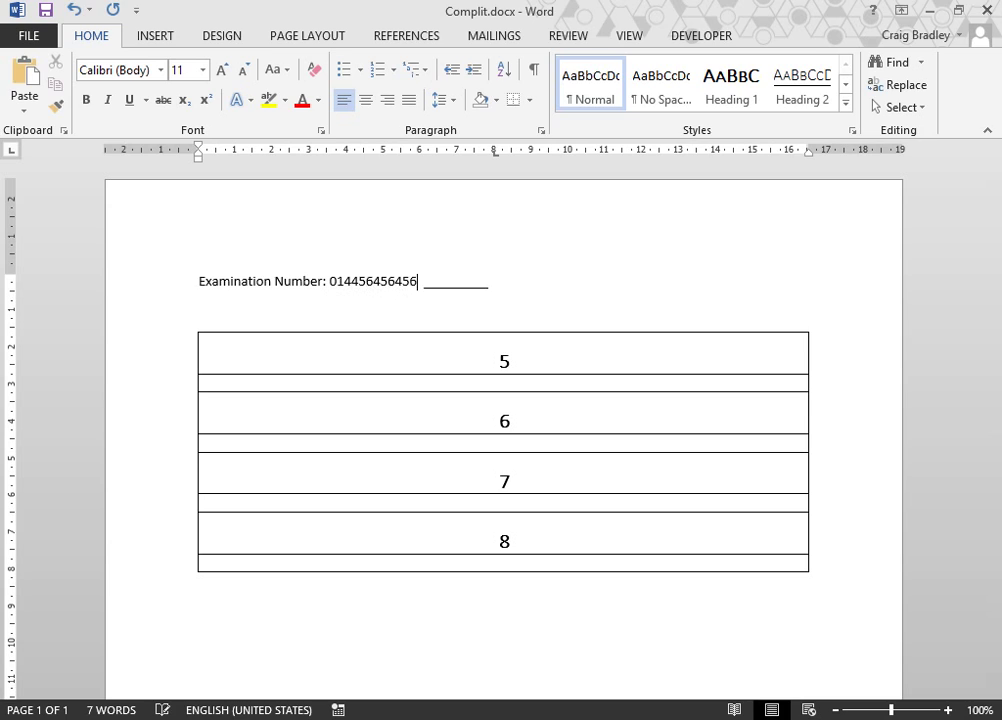
{"action": "left_click", "coordinate": [483, 380]}
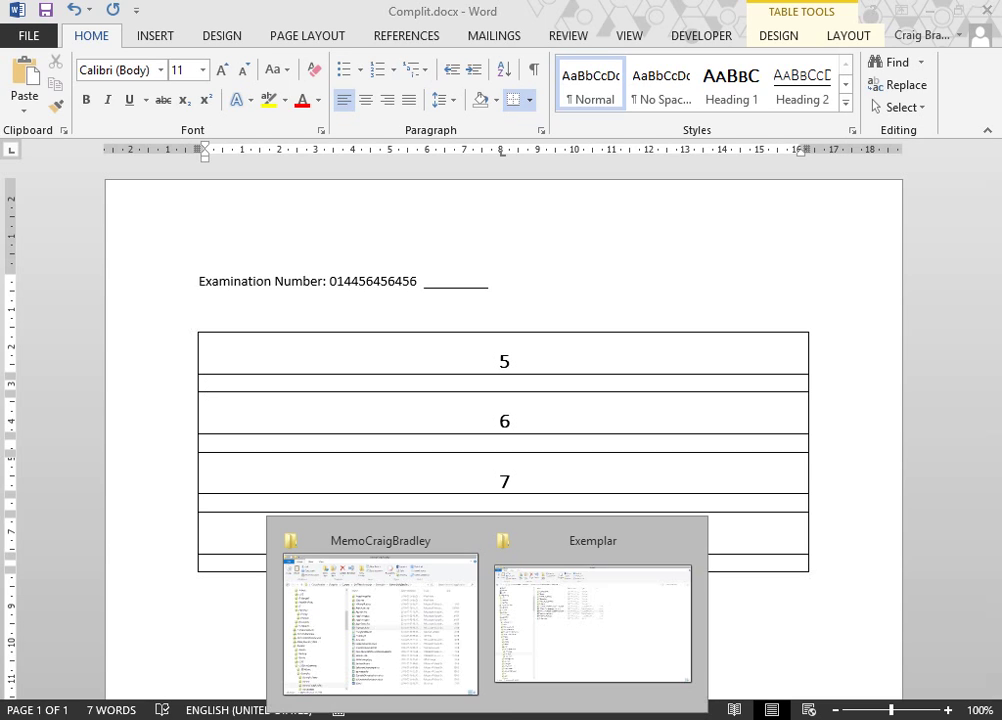
Step: Maximize the Computer window, collapse the network entries and open the Recycle Bin
{"action": "left_click", "coordinate": [468, 625]}
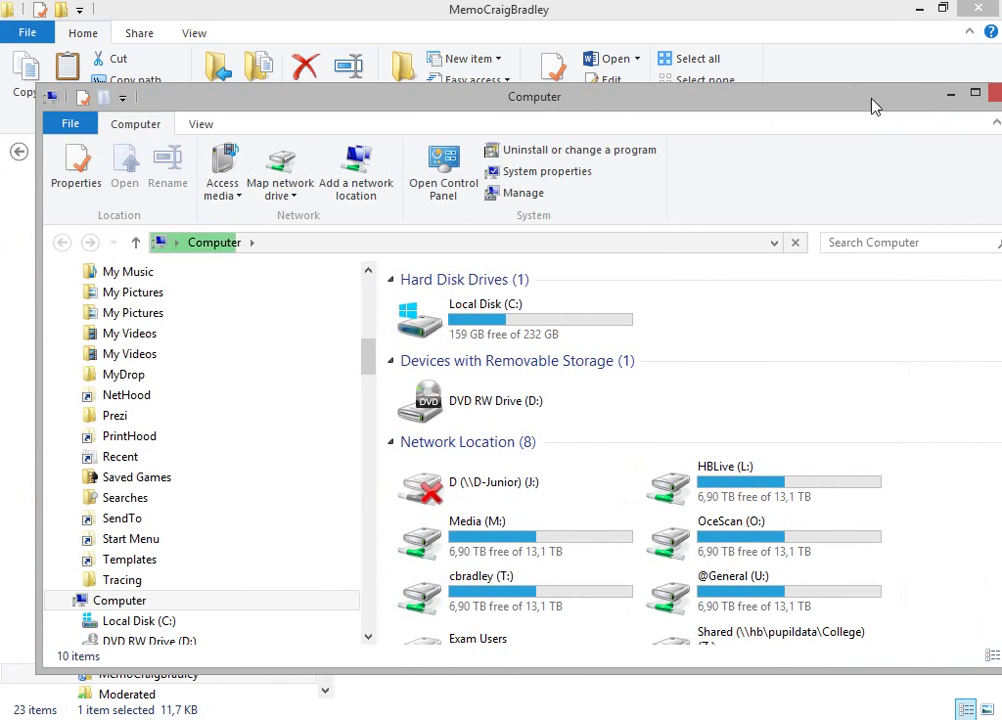
{"action": "left_click", "coordinate": [975, 95]}
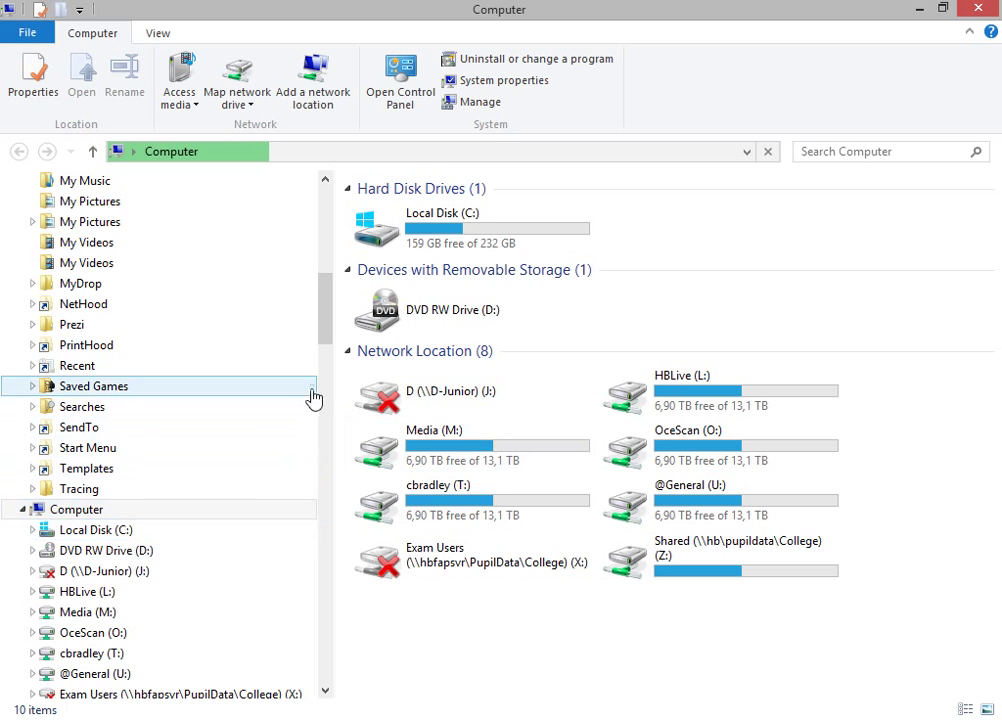
{"action": "left_click_drag", "start_coordinate": [331, 324], "coordinate": [340, 368]}
{"action": "left_click", "coordinate": [21, 389]}
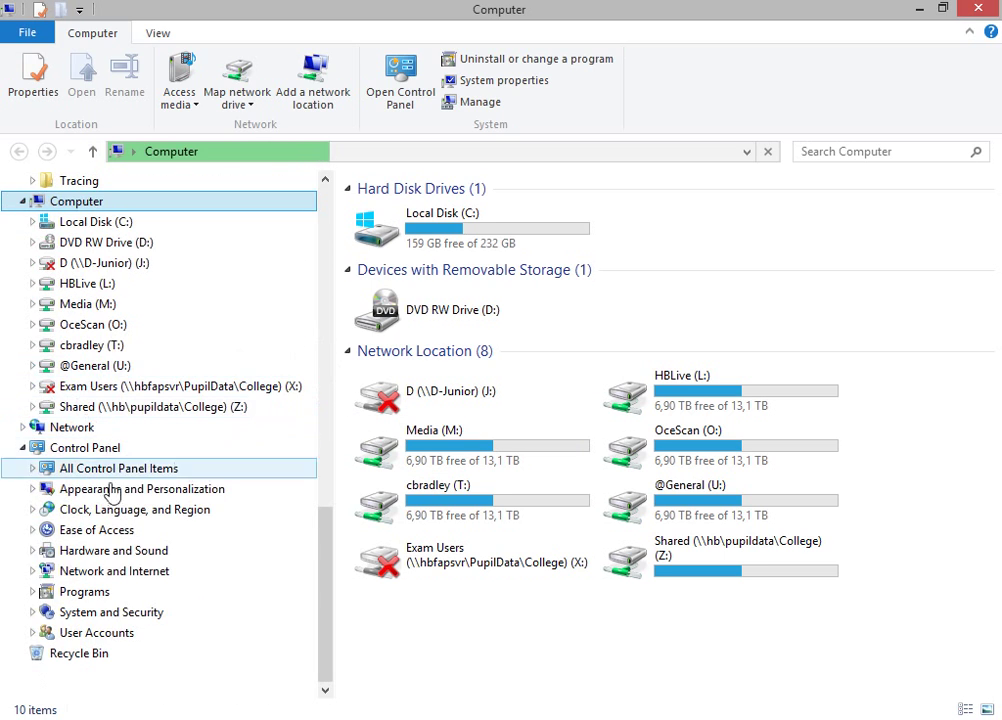
{"action": "right_click", "coordinate": [100, 660]}
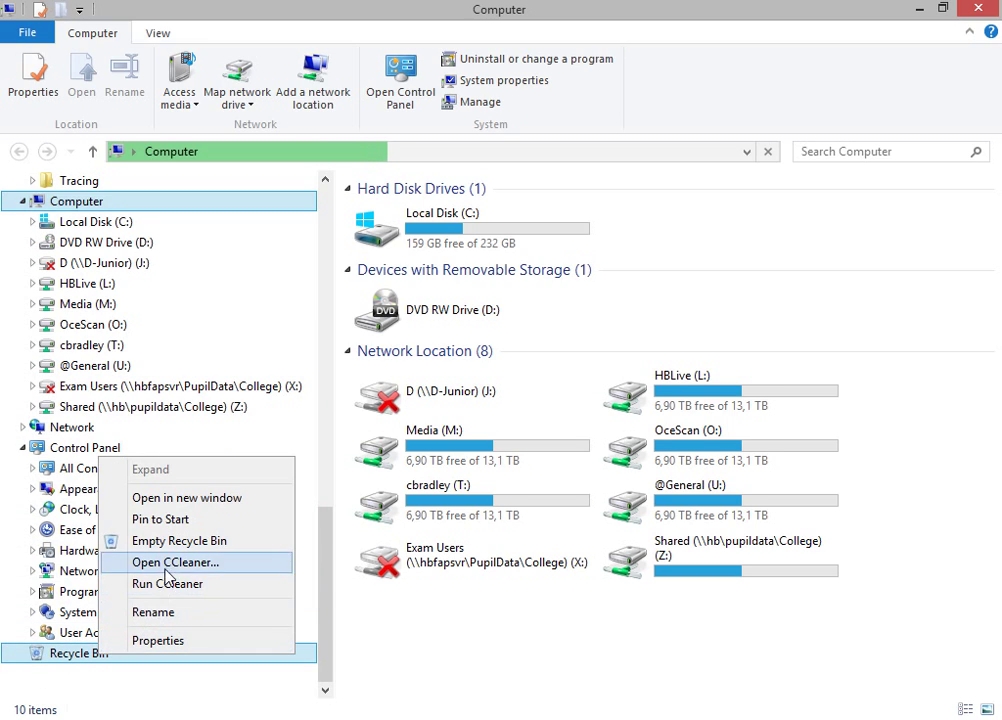
{"action": "left_click", "coordinate": [83, 663]}
Step: Inspect the deleted appPresi.ppsx, appPresi.pptx and Agents.xlsx, then return to Complit.docx
{"action": "right_click", "coordinate": [83, 663]}
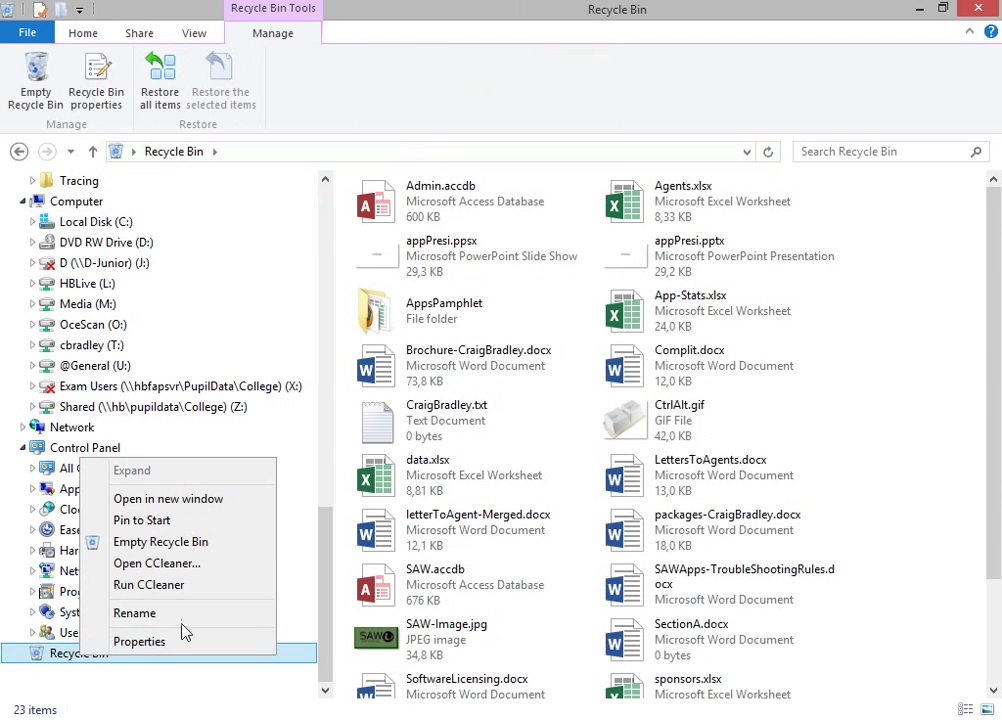
{"action": "left_click", "coordinate": [457, 252]}
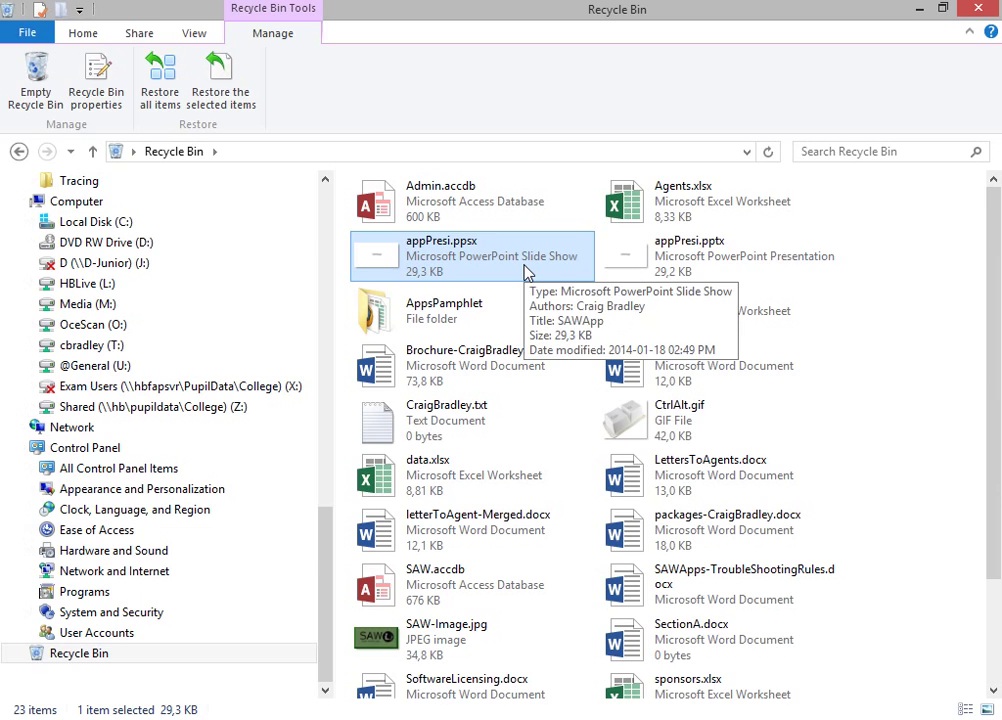
{"action": "left_click", "coordinate": [649, 262]}
{"action": "left_click", "coordinate": [680, 213]}
{"action": "right_click", "coordinate": [653, 212]}
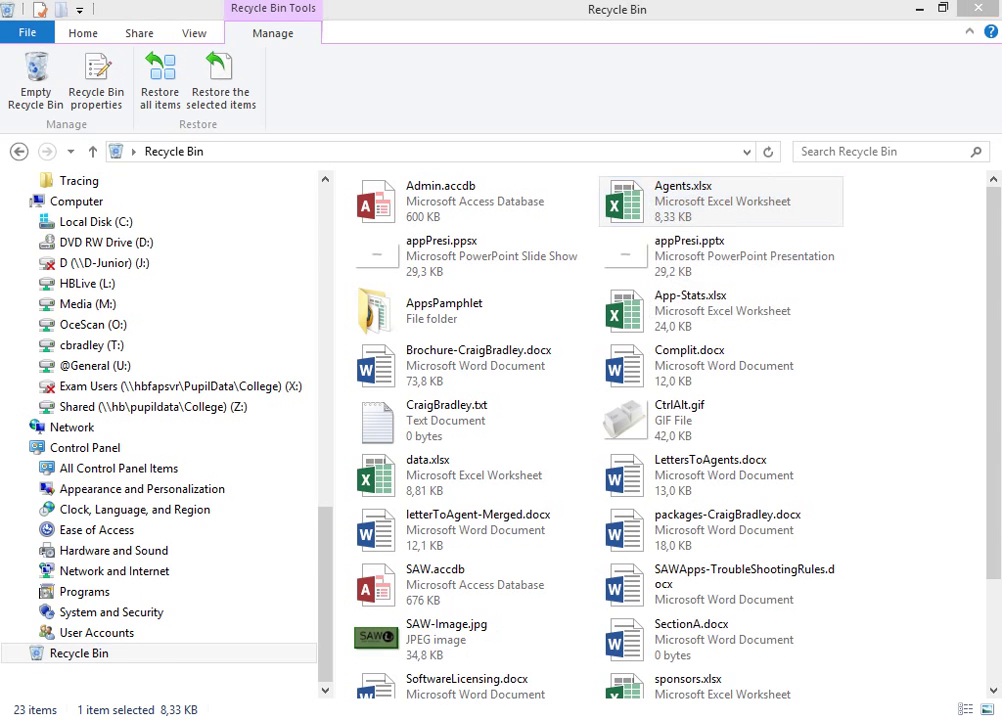
{"action": "mouse_move", "coordinate": [235, 700]}
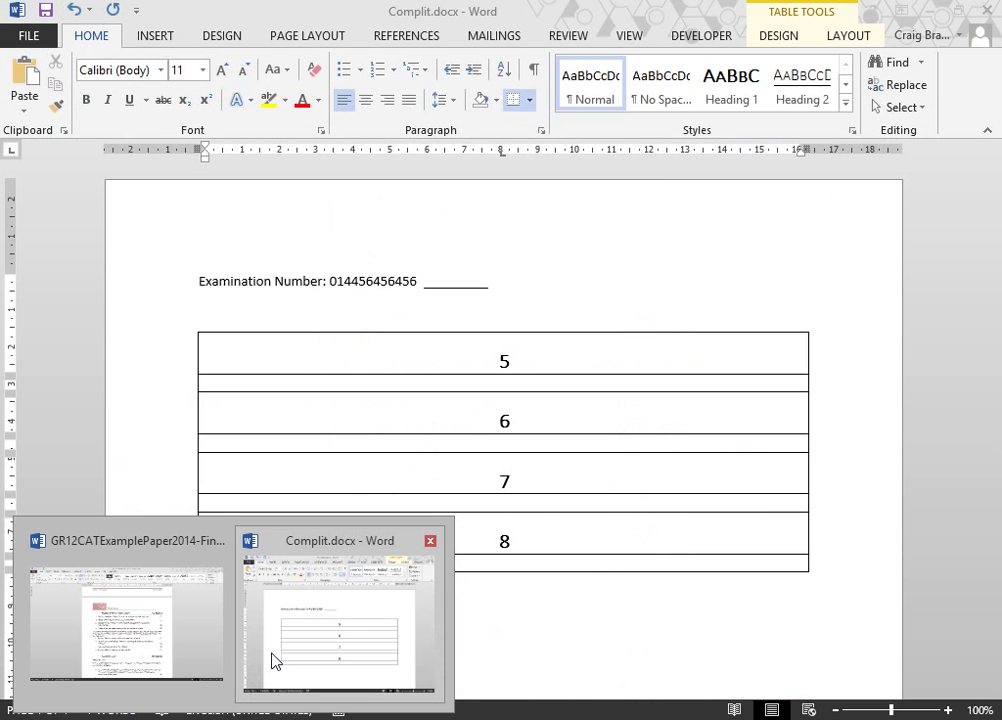
{"action": "left_click", "coordinate": [273, 660]}
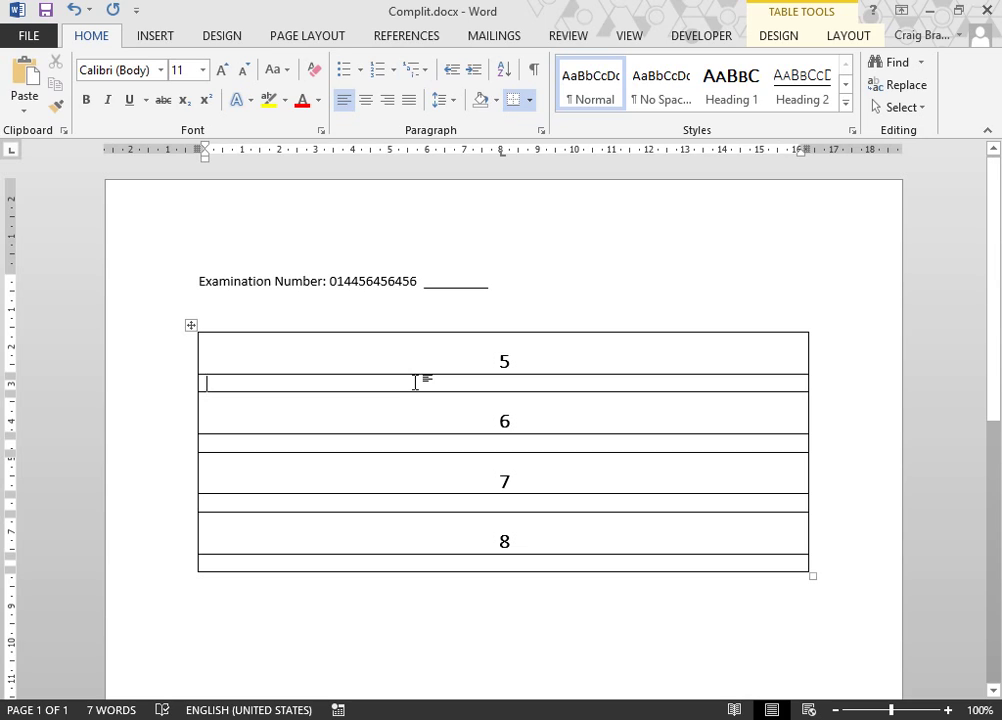
Step: Write the first bulleted answer under 5: 'Open up windows explorer'
{"action": "left_click", "coordinate": [415, 382]}
{"action": "type", "text": "Open "}
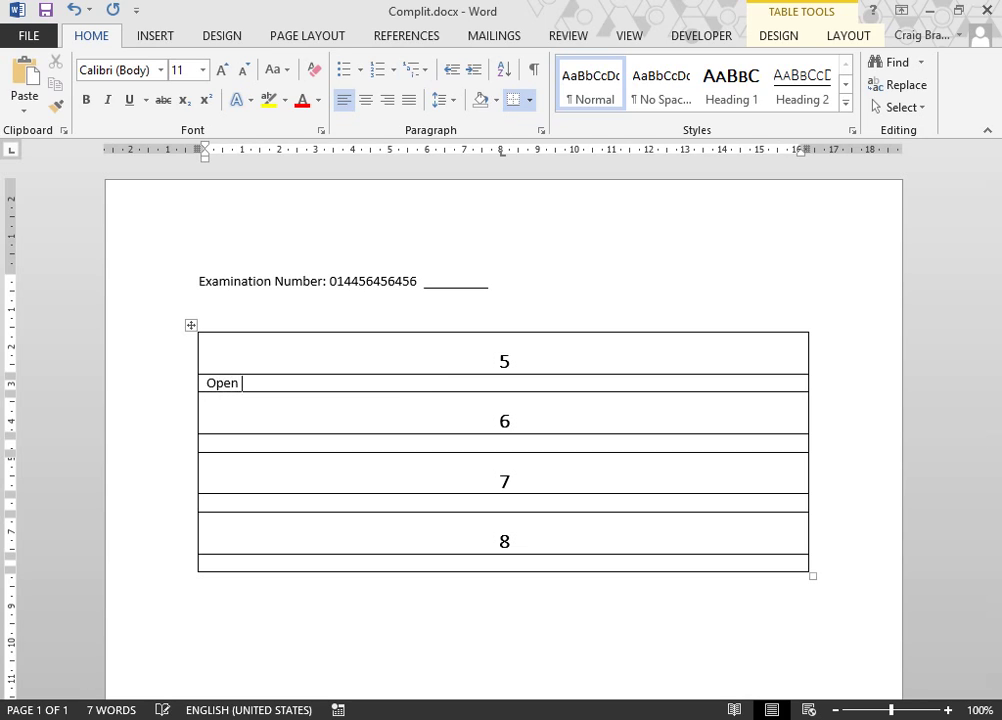
{"action": "type", "text": "up window"}
{"action": "key", "text": "BackSpace"}
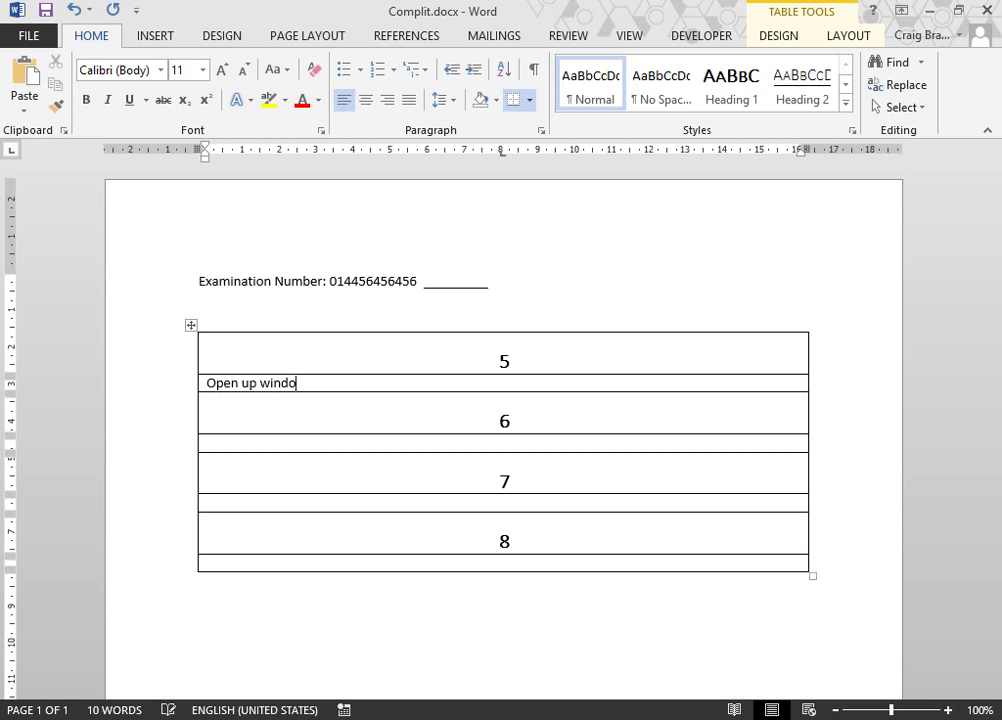
{"action": "type", "text": "ws explore"}
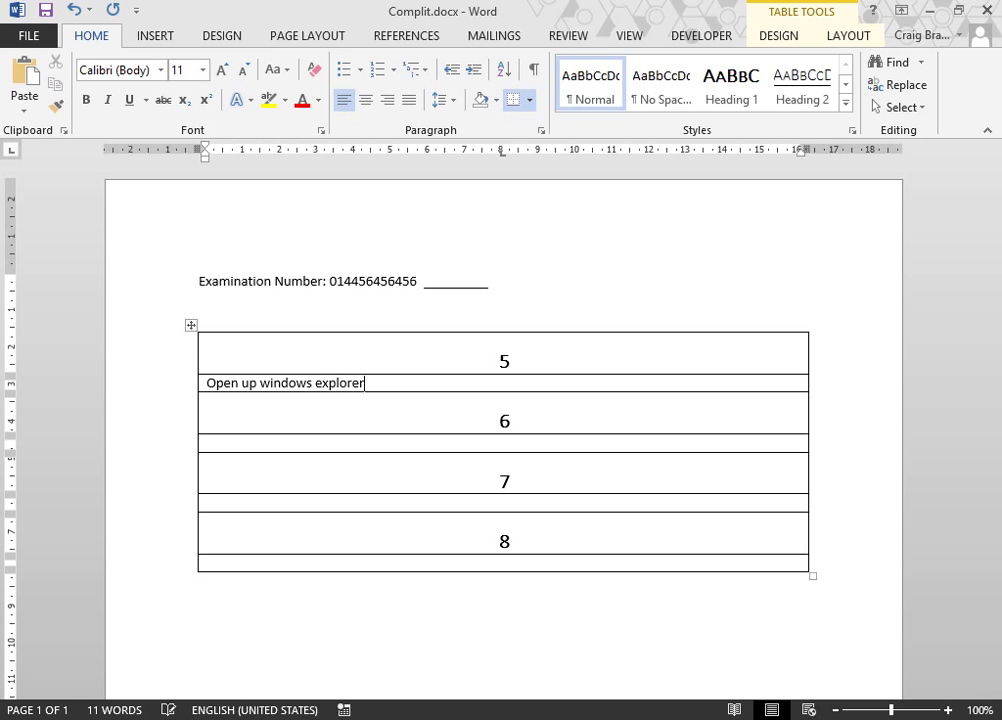
{"action": "type", "text": "r"}
{"action": "left_click", "coordinate": [344, 69]}
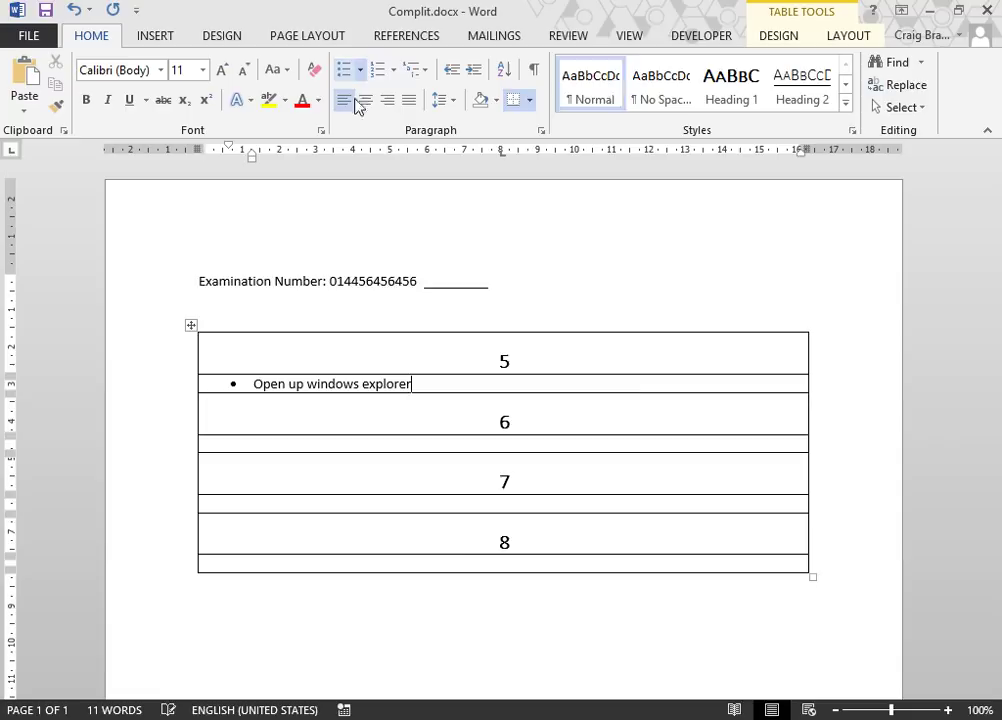
{"action": "key", "text": "Return"}
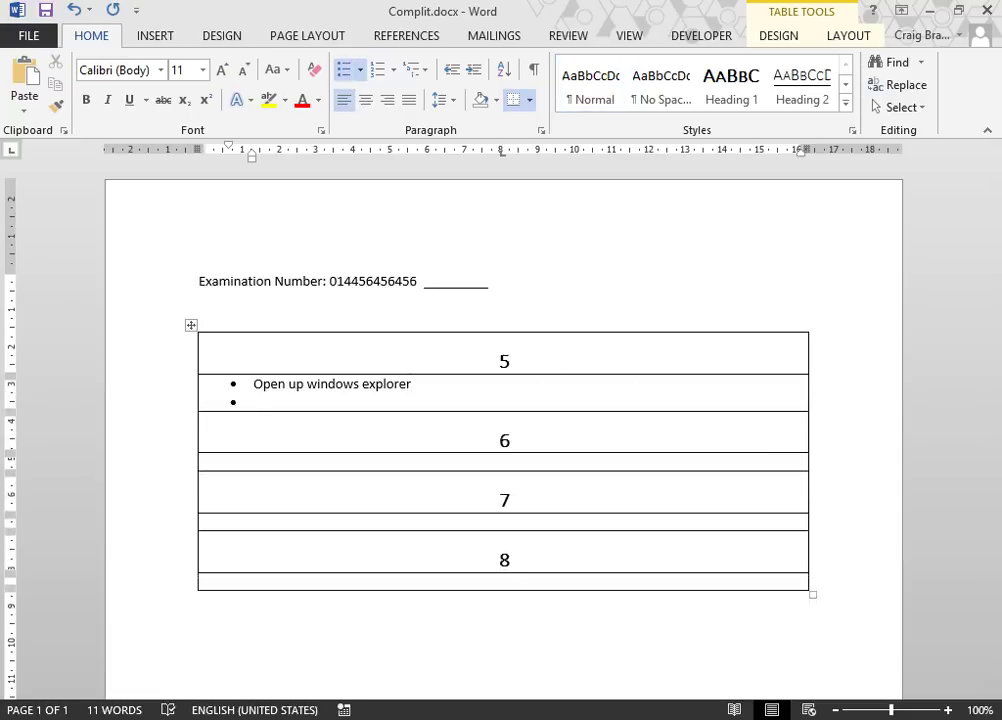
Step: Add bullets for browsing to the recycle bin and 'Right click on file you wish to restore then select restore'
{"action": "type", "text": "Browse"}
{"action": "type", "text": " to "}
{"action": "type", "text": "your "}
{"action": "type", "text": "rec"}
{"action": "type", "text": "ycl"}
{"action": "key", "text": "BackSpace"}
{"action": "type", "text": "cle"}
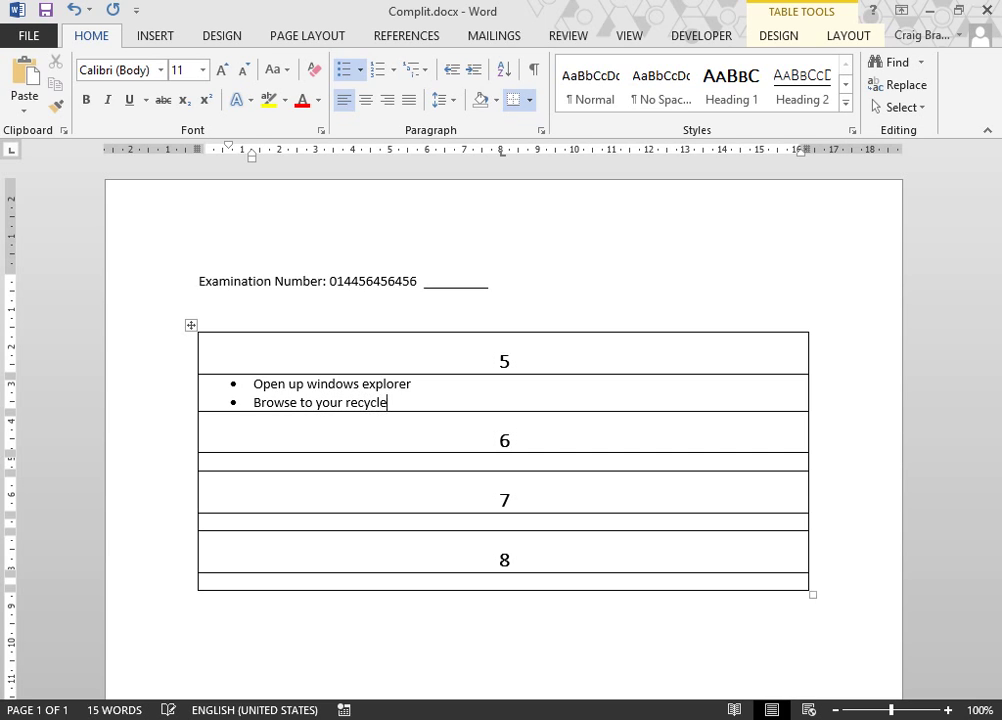
{"action": "key", "text": "Return"}
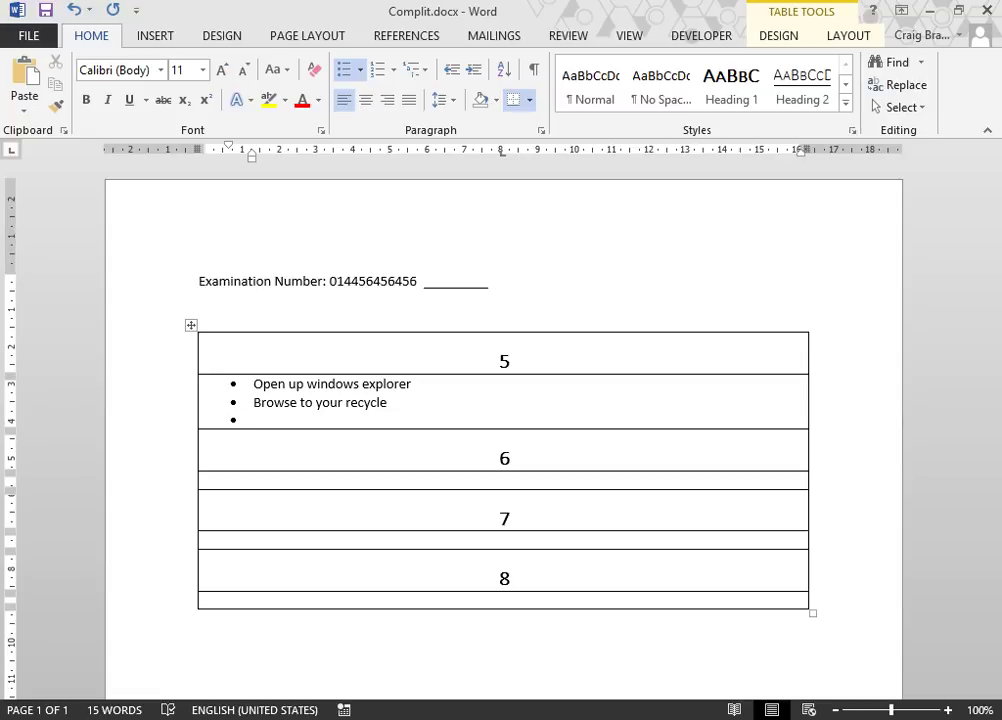
{"action": "left_click", "coordinate": [635, 394]}
{"action": "type", "text": "buiinSel"}
{"action": "key", "text": "BackSpace"}
{"action": "key", "text": "BackSpace"}
{"action": "key", "text": "BackSpace"}
{"action": "type", "text": "Right click"}
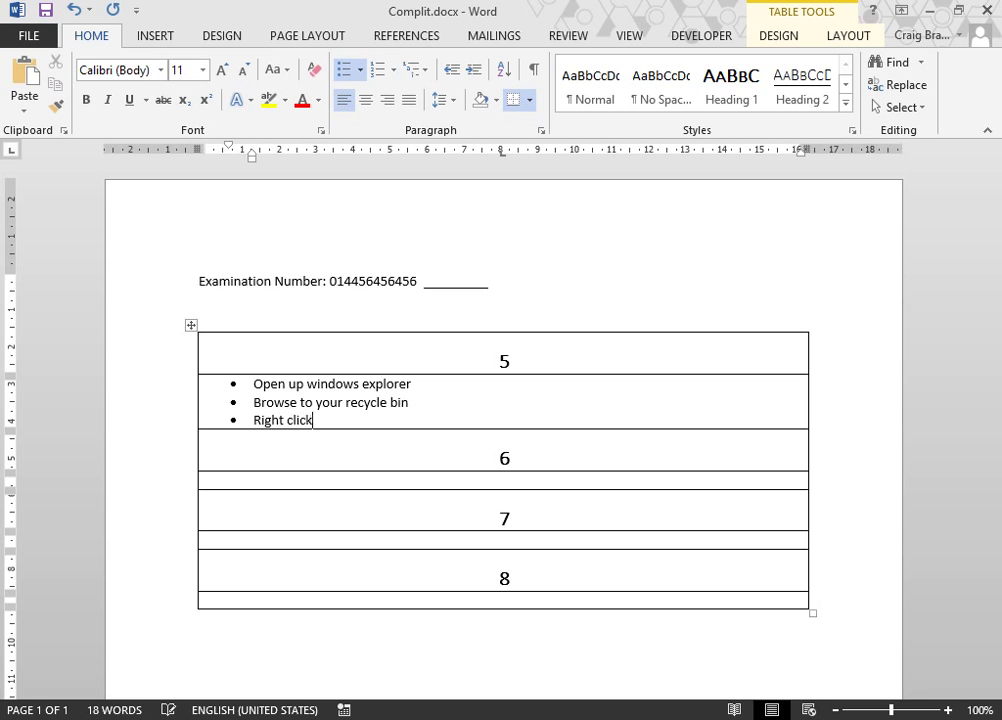
{"action": "type", "text": " on file you wi"}
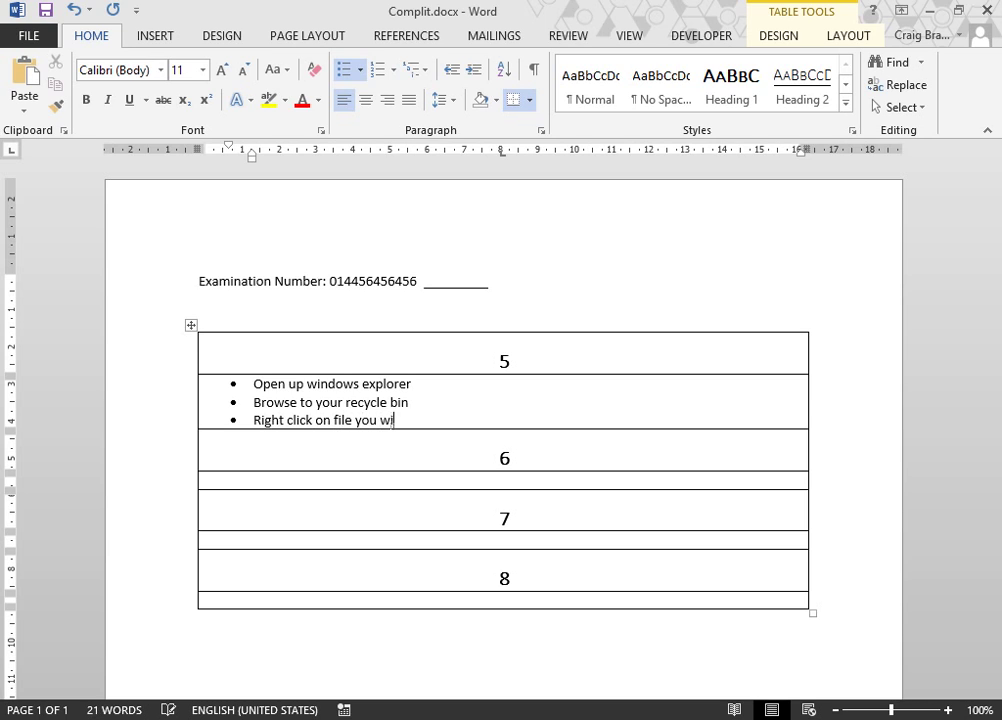
{"action": "type", "text": "sh to restore"}
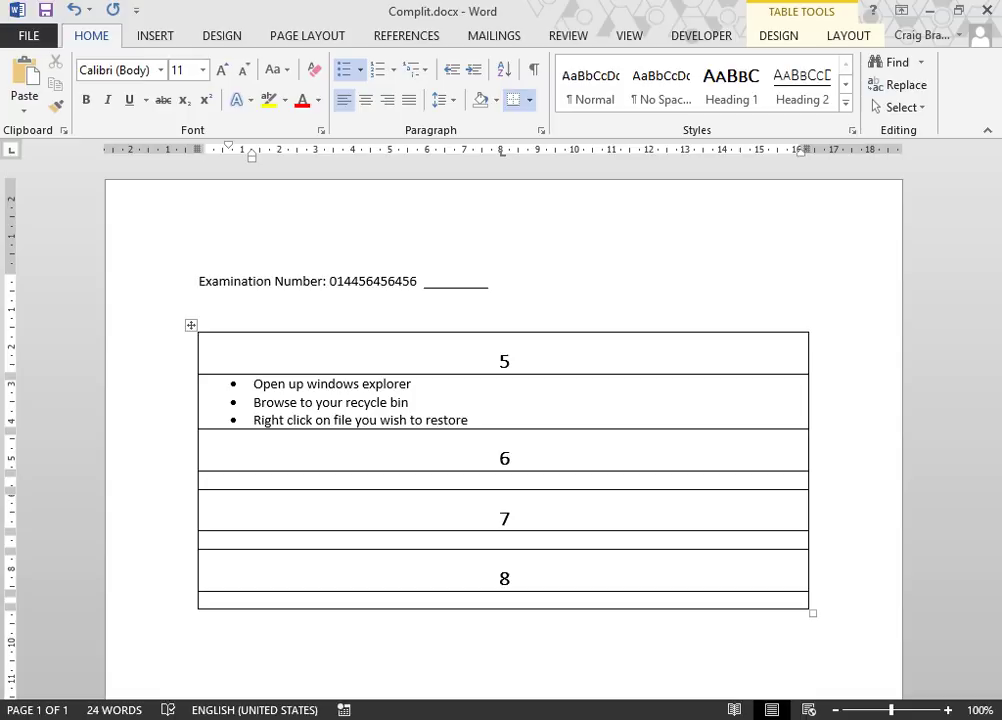
{"action": "type", "text": " the"}
{"action": "type", "text": "n select restore"}
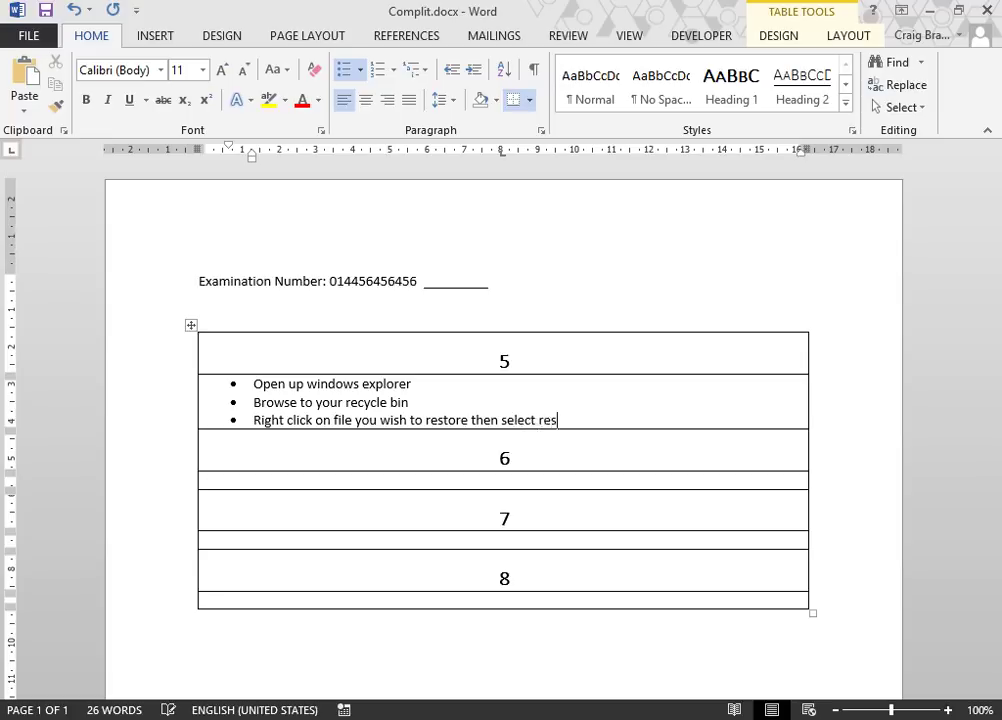
{"action": "left_click", "coordinate": [434, 482]}
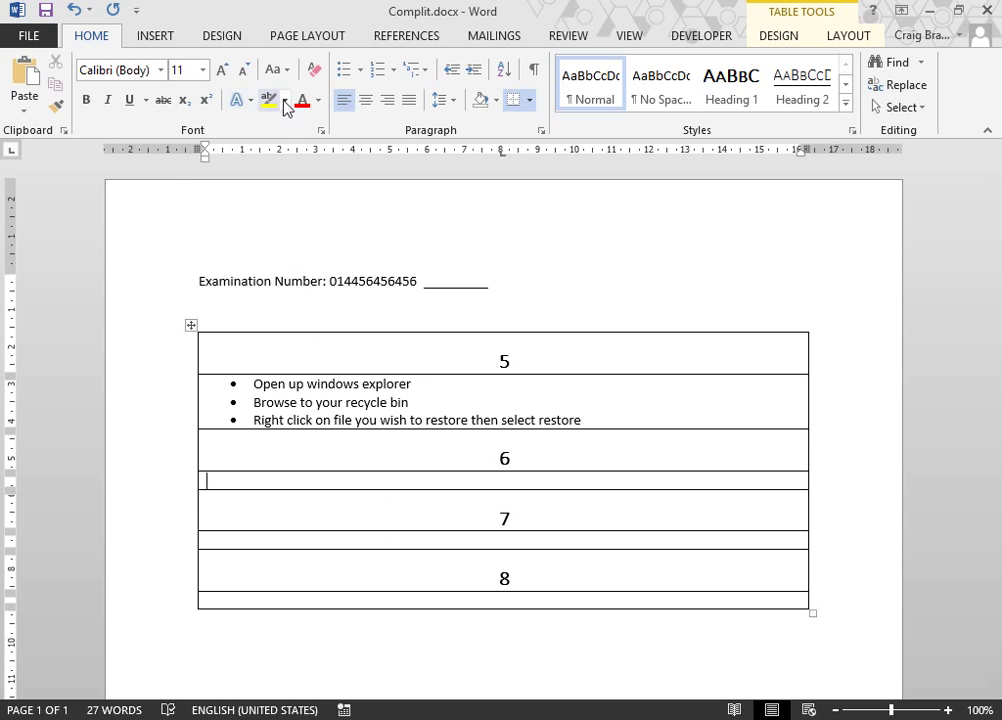
Step: Bullet the row under 6 and explain opening Windows Explorer, right-clicking your computer, then Properties
{"action": "left_click", "coordinate": [344, 69]}
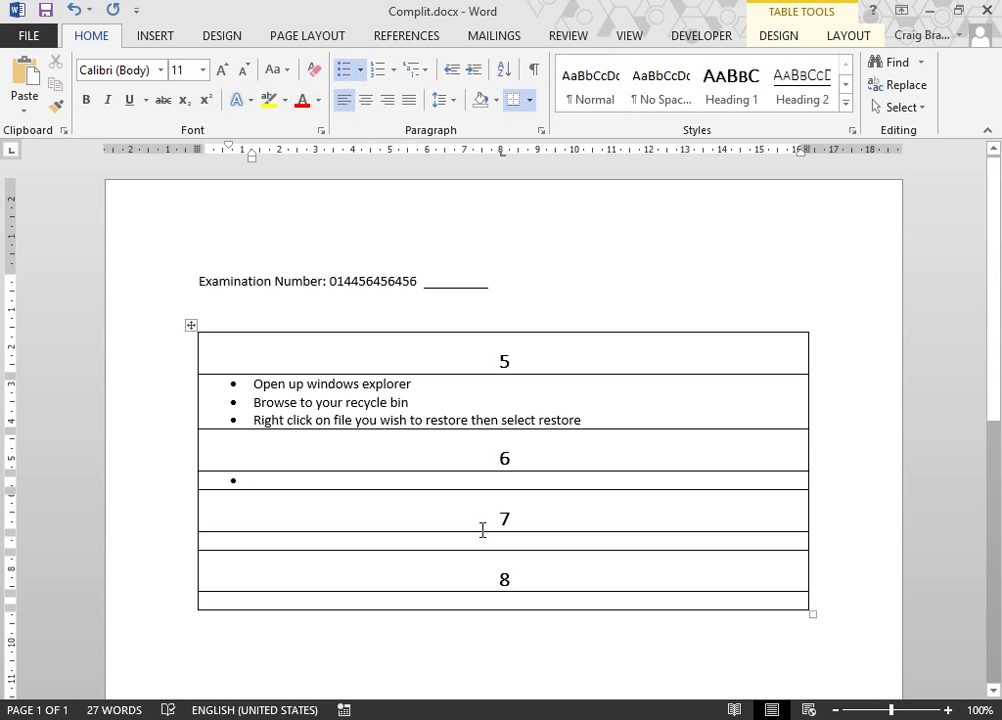
{"action": "type", "text": "O"}
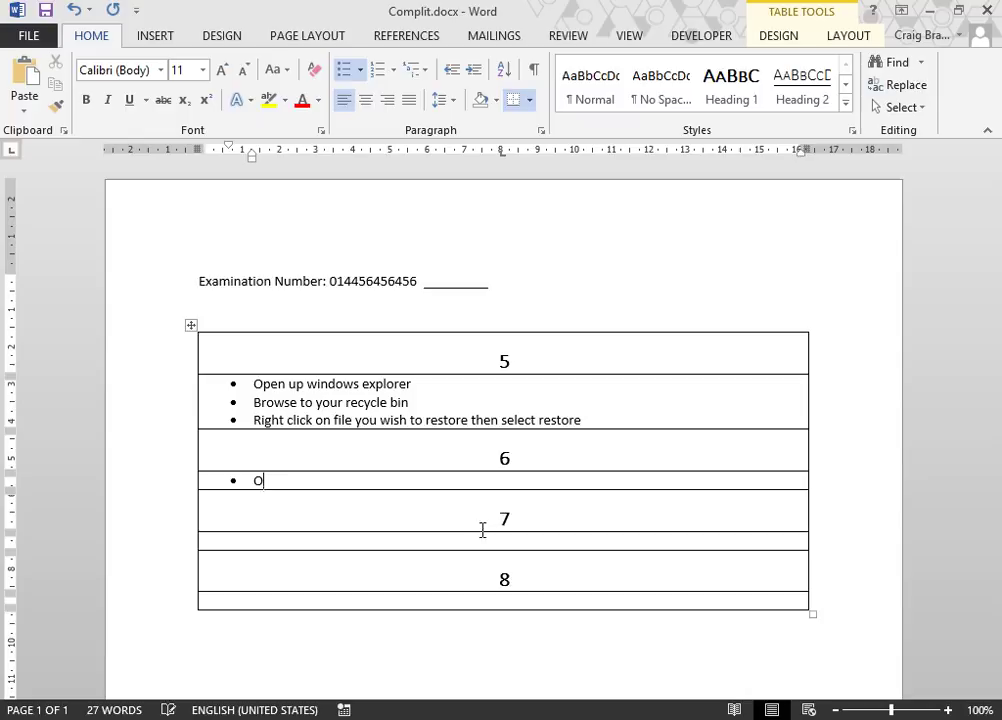
{"action": "type", "text": "pen windows e"}
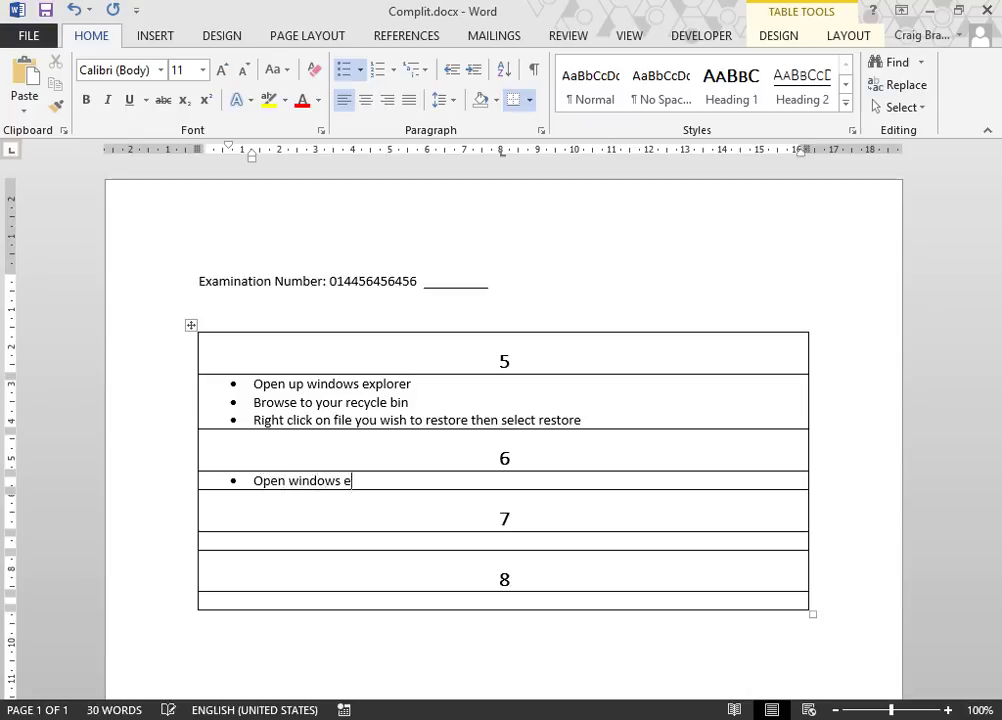
{"action": "type", "text": "xplorer, right c"}
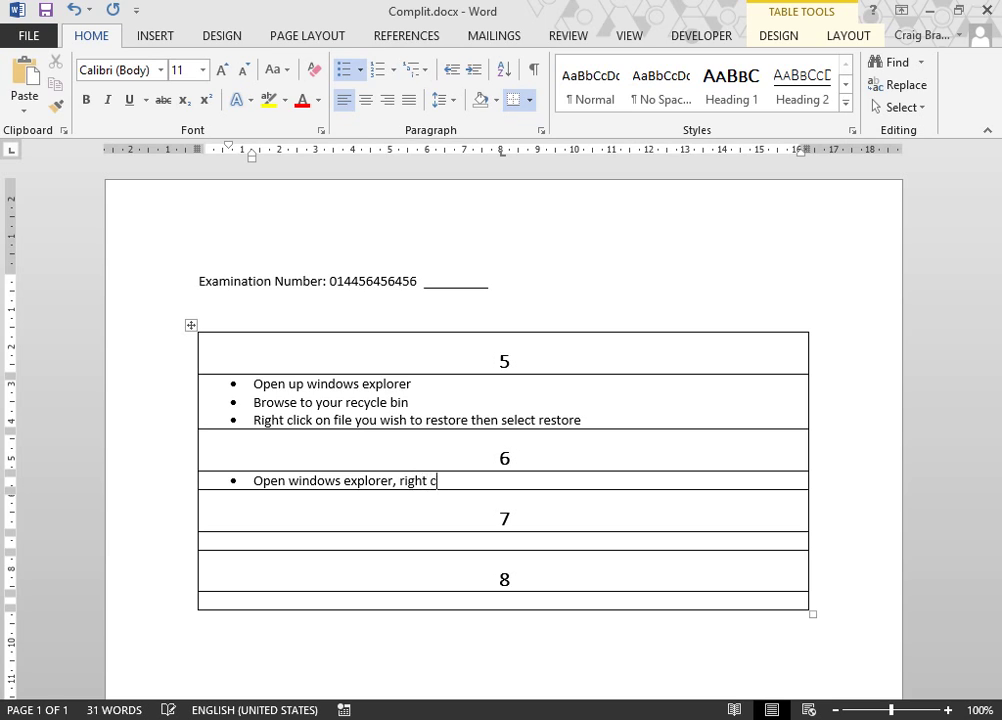
{"action": "type", "text": "lick on your computer,"}
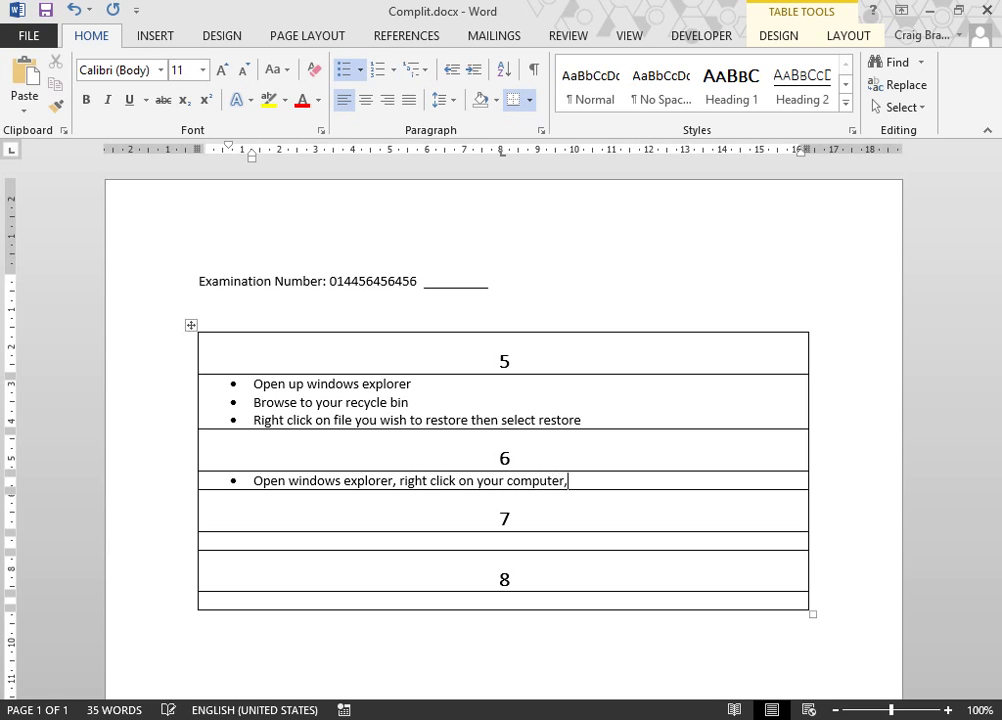
{"action": "type", "text": " then go to properties"}
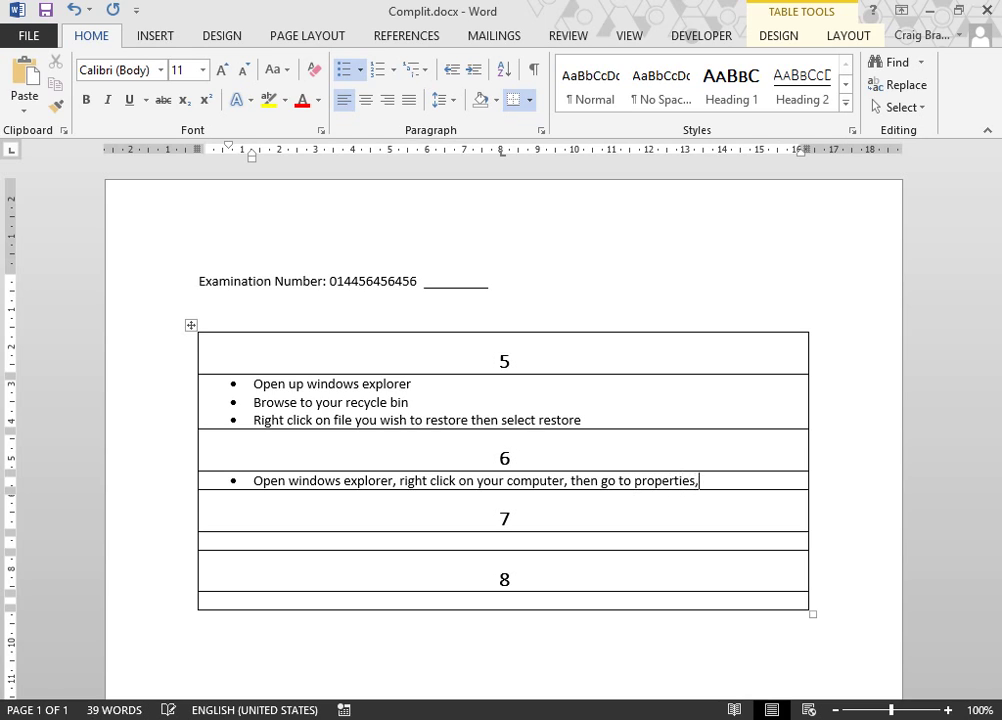
{"action": "type", "text": ", information on your O"}
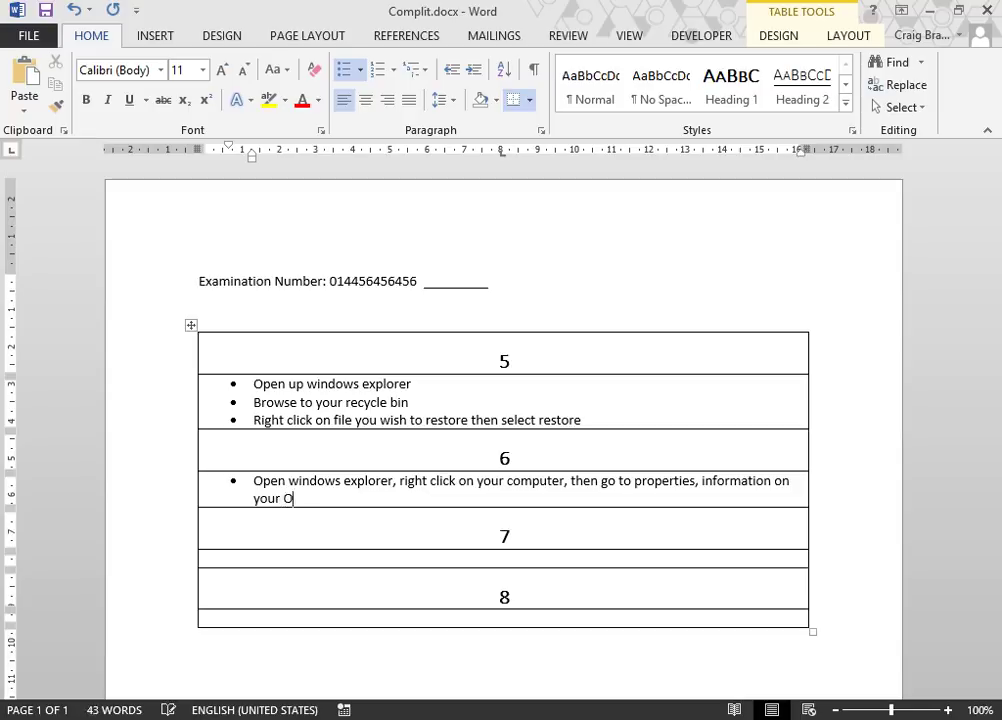
{"action": "type", "text": "S will be displa"}
{"action": "type", "text": "yer"}
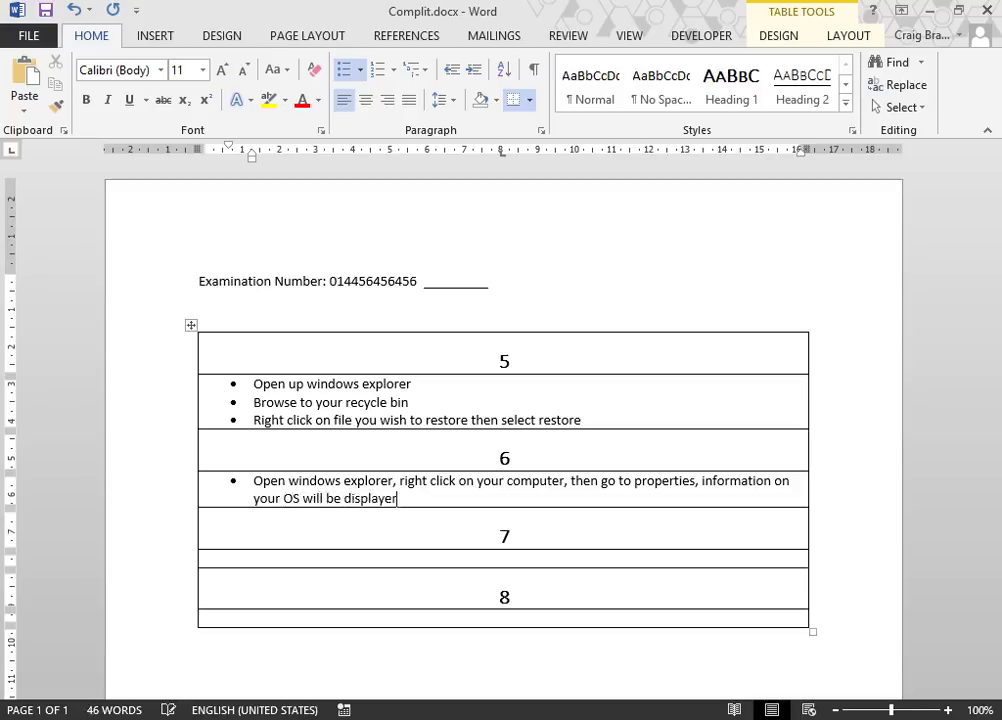
Step: Answer 7 with four Disk cleanup bullets and 8 with three file-properties bullets, then select both lists
{"action": "left_click", "coordinate": [497, 558]}
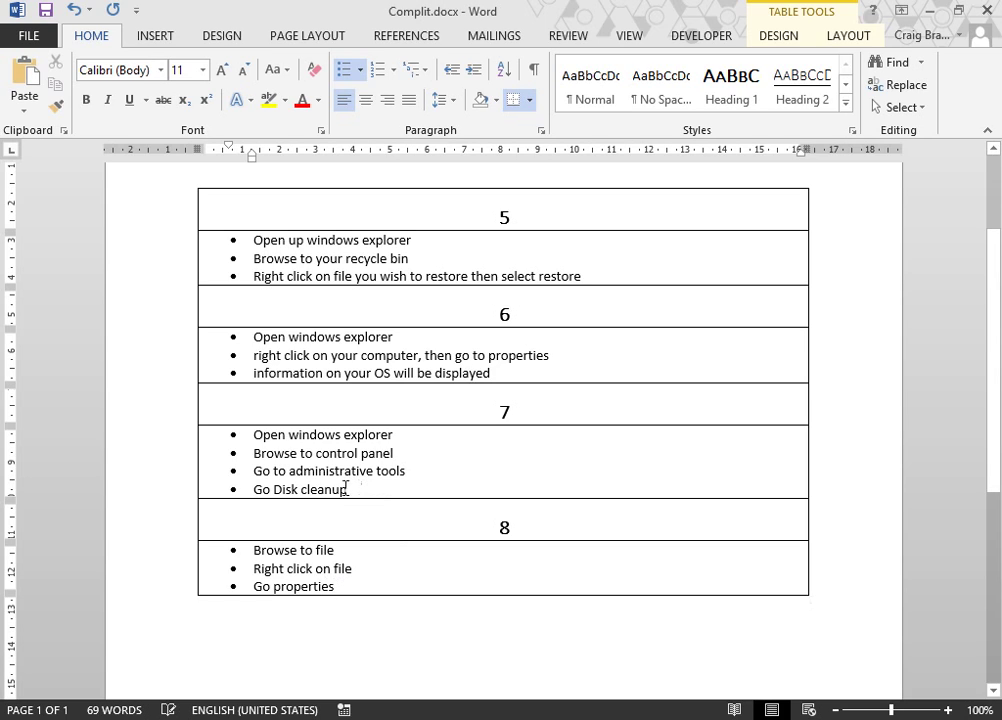
{"action": "left_click_drag", "start_coordinate": [347, 488], "coordinate": [250, 432]}
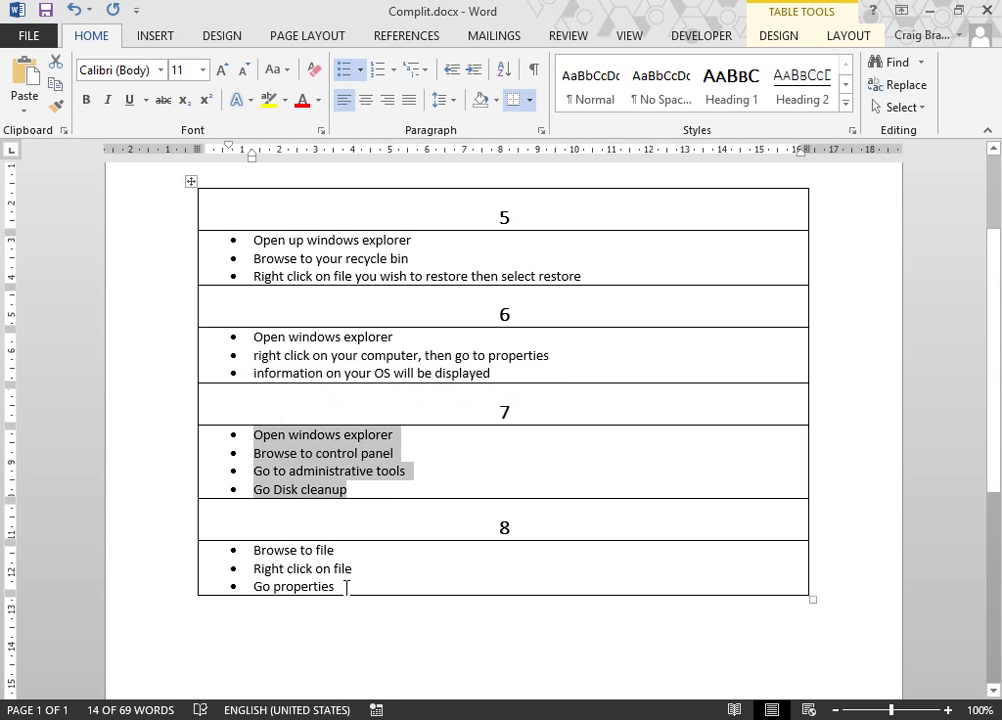
{"action": "left_click_drag", "start_coordinate": [345, 586], "coordinate": [250, 551]}
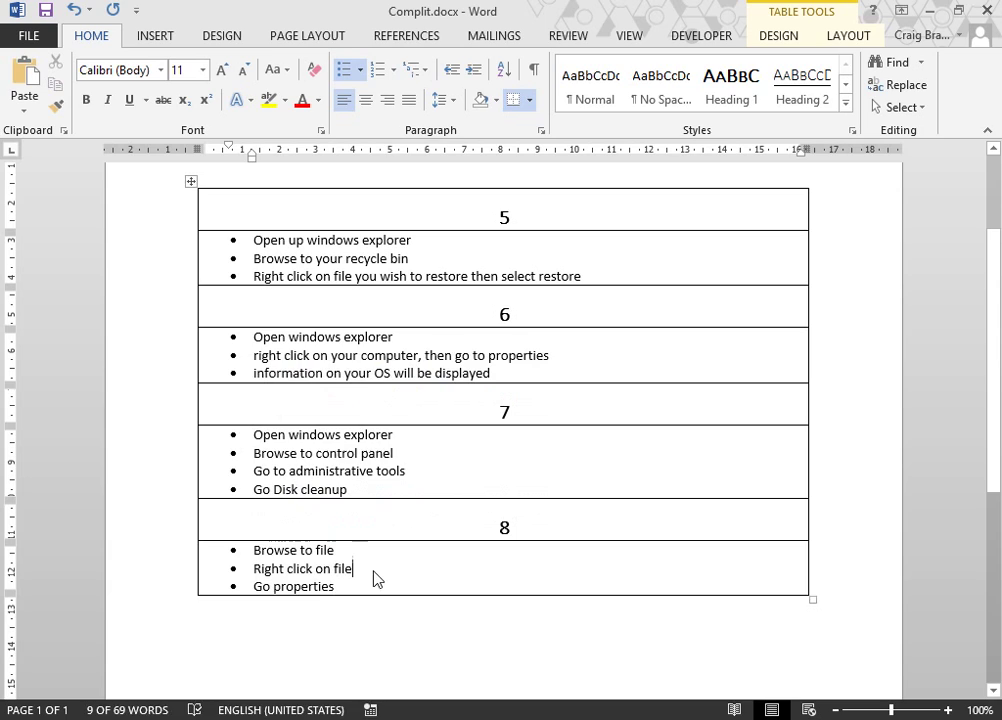